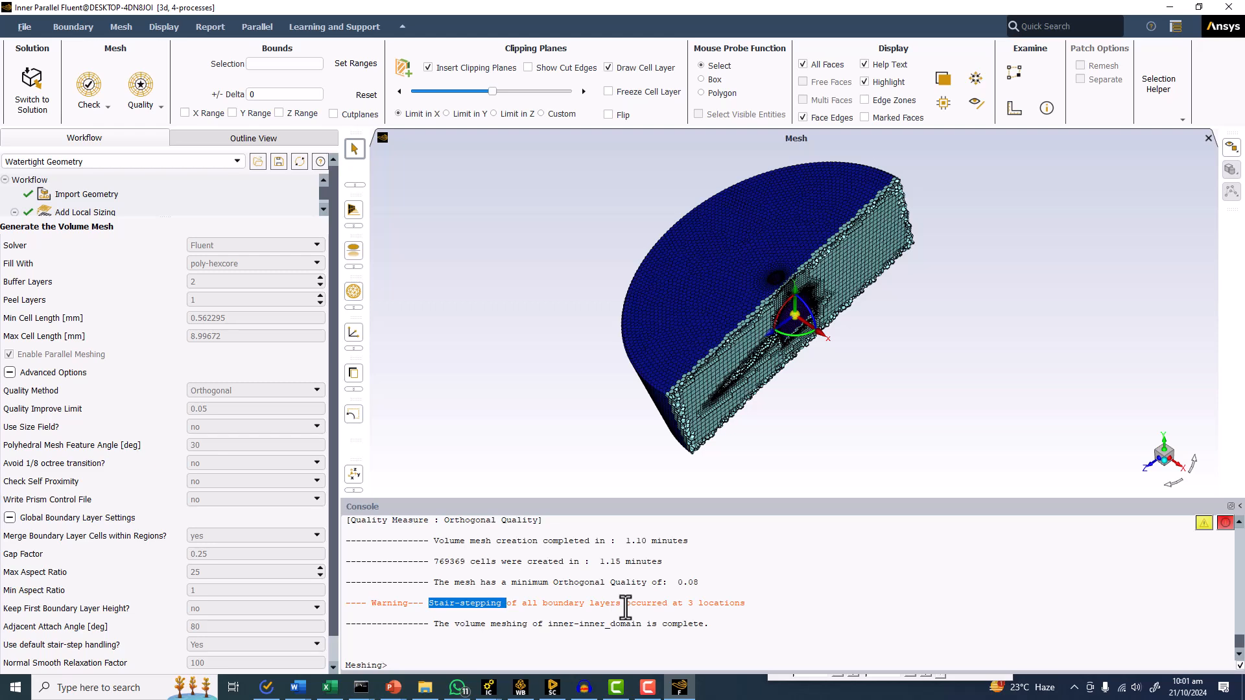
Highlight the full text of the boundary layer stair-stepping warning in the console.
click(541, 608)
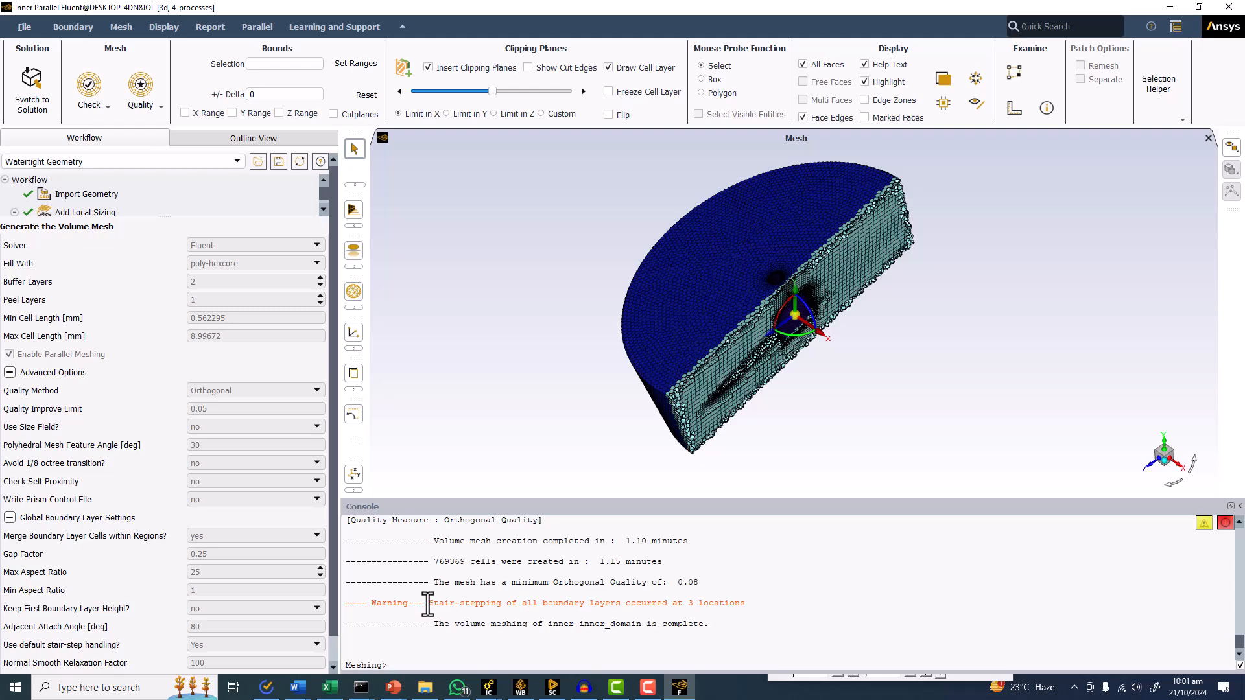
drag(428, 604, 756, 602)
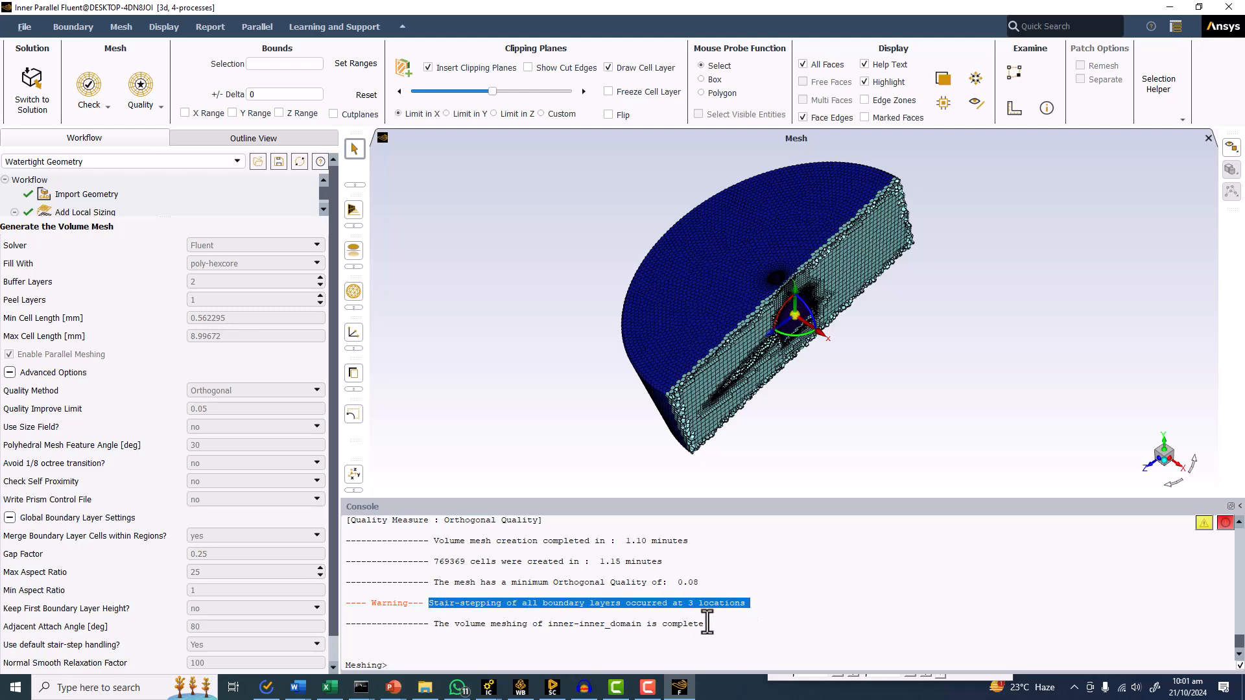
Switch to SpaceClaim and examine the impeller blades, hub and shaft inside the Inner geometry up close.
click(552, 688)
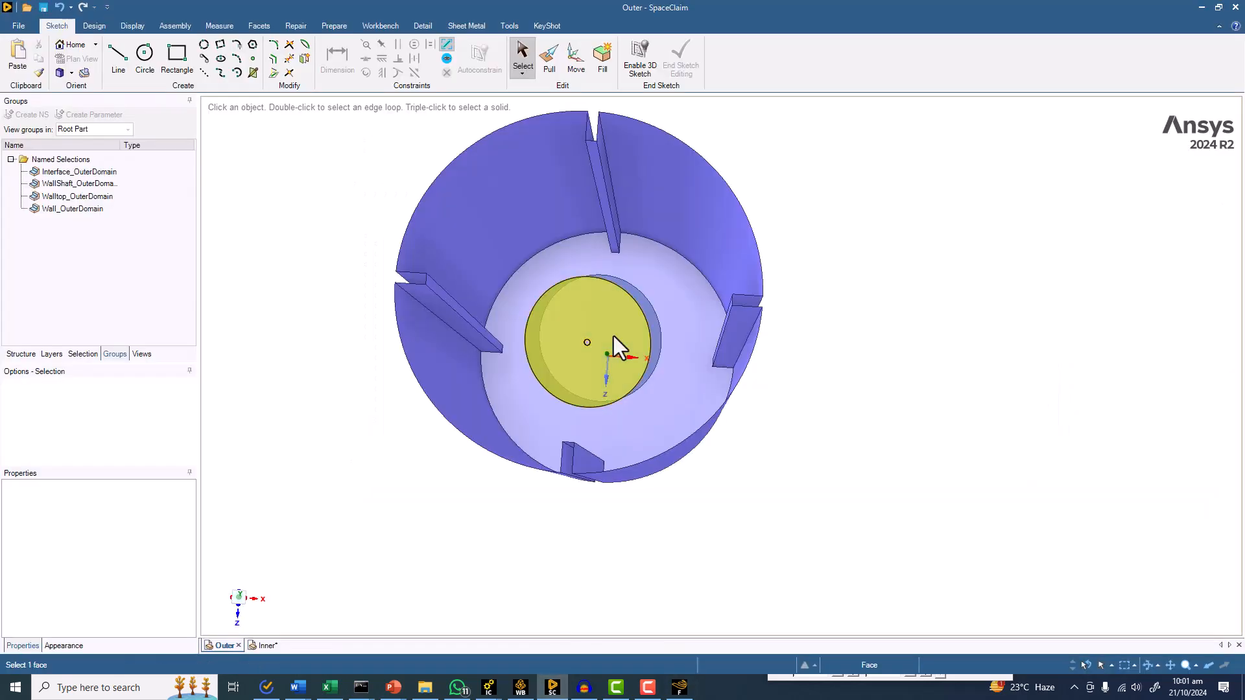
click(263, 647)
scroll(583, 354, down, 4)
middle_drag(583, 354, 600, 417)
middle_drag(842, 332, 857, 397)
scroll(596, 200, up, 5)
scroll(596, 201, up, 2)
mouse_move(493, 245)
middle_down()
mouse_move(467, 264)
mouse_move(498, 188)
middle_up()
scroll(484, 278, down, 5)
middle_drag(485, 270, 528, 226)
scroll(582, 251, up, 4)
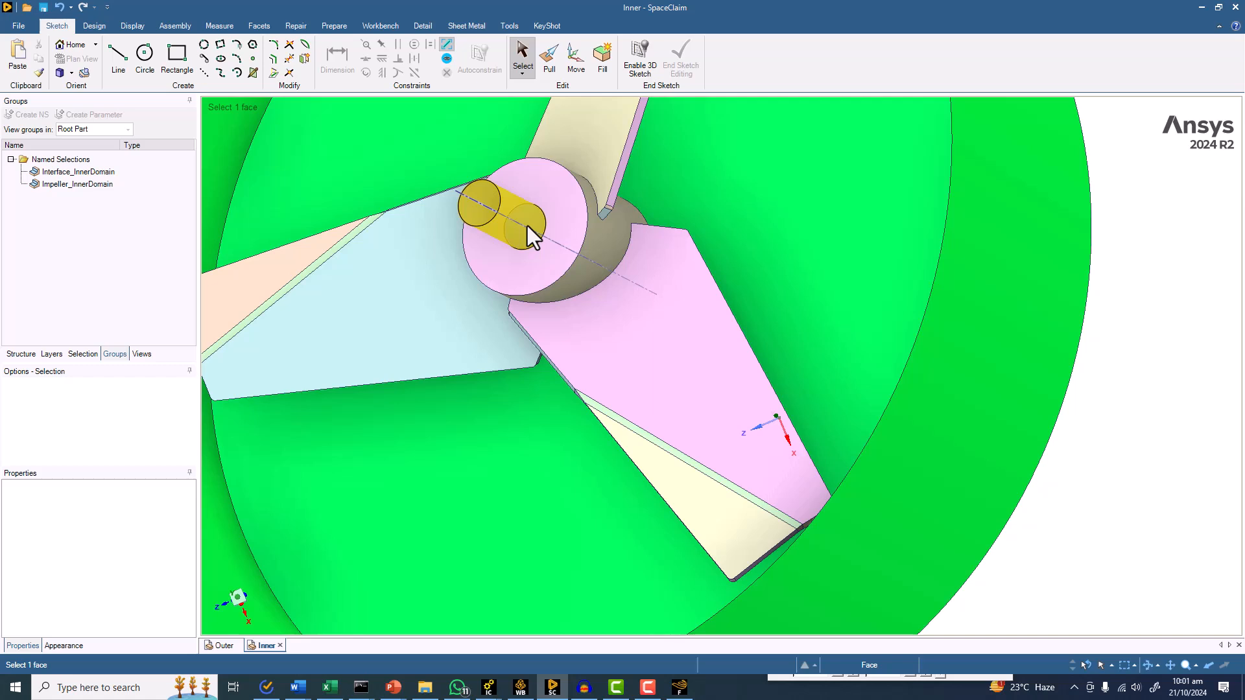
With the on-screen pen, draw a pink wall line with a red extension and blue boundary layer lines above it beside the model.
click(1075, 688)
click(1096, 639)
drag(1027, 542, 1155, 541)
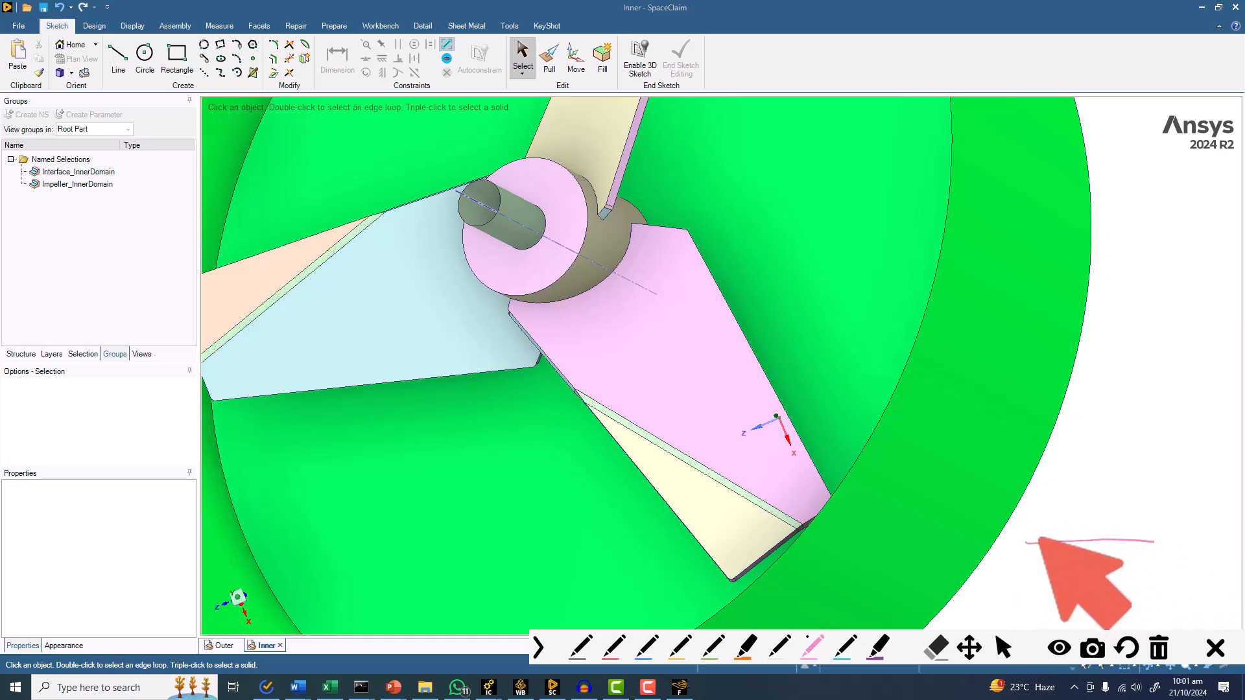
click(645, 647)
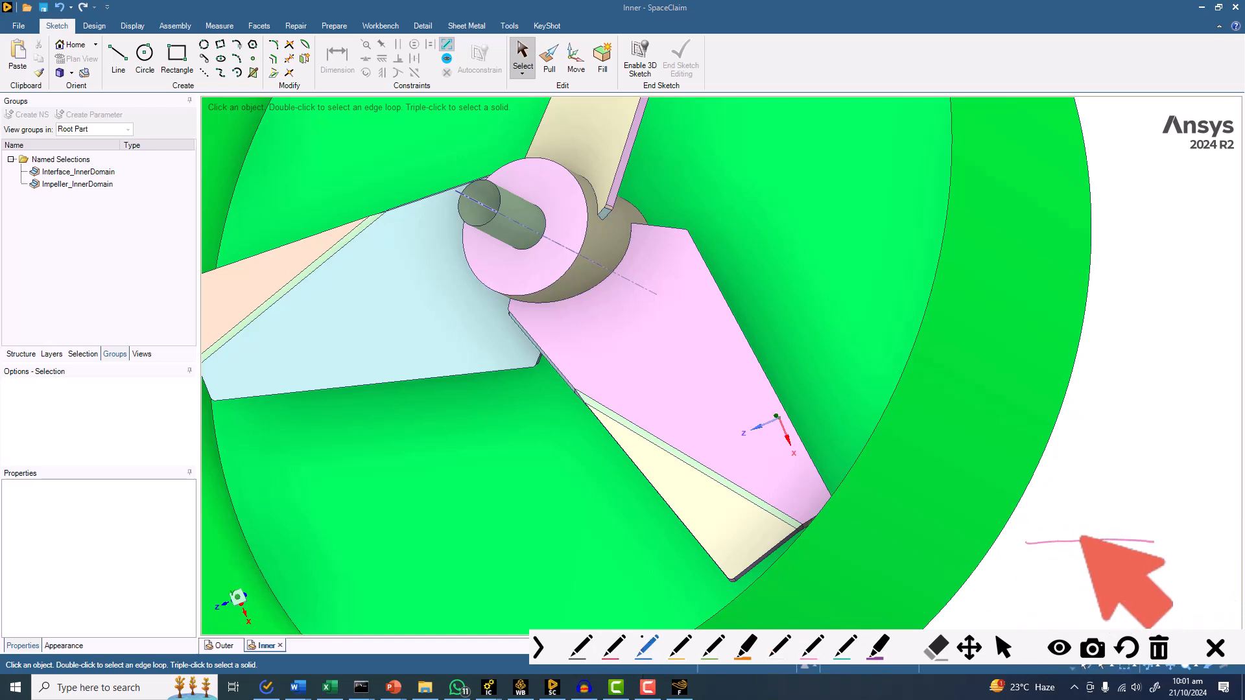
mouse_move(1023, 521)
mouse_down()
mouse_move(1135, 519)
mouse_move(1141, 501)
mouse_up()
drag(1022, 480, 1147, 487)
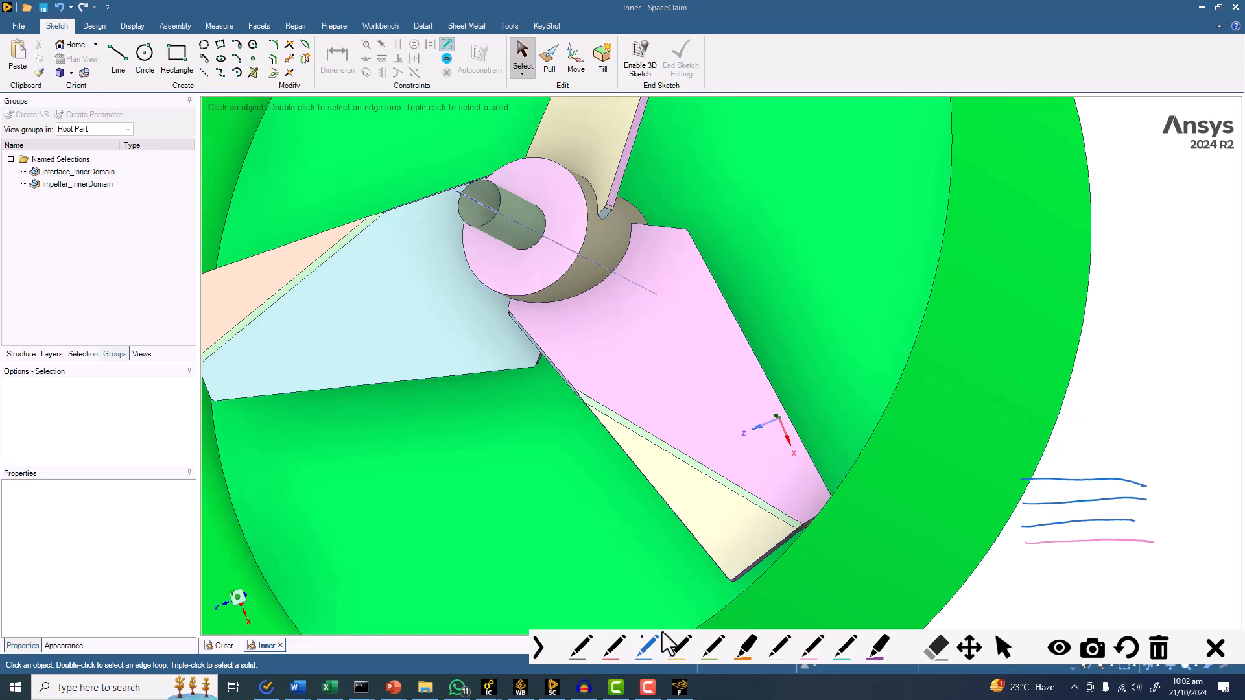
drag(1146, 540, 1194, 539)
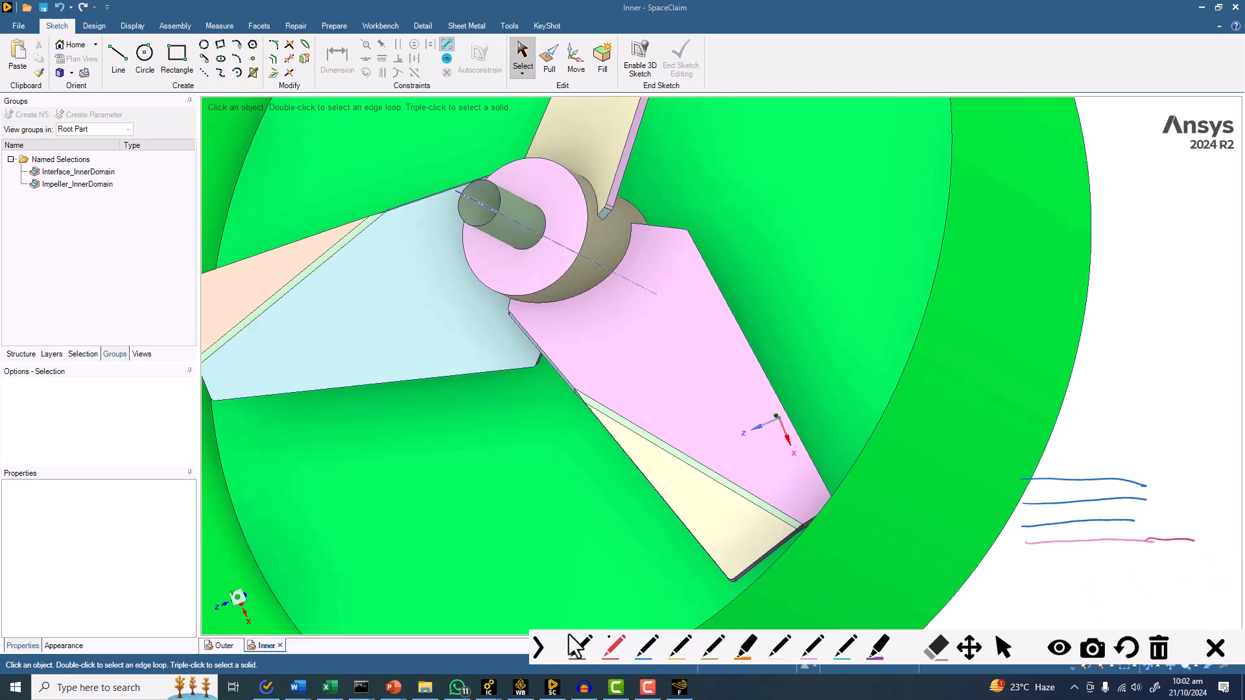
Add blue cell divisions and descending steps to the annotated layer sketch, label the stair steps, and close the pen annotations.
click(645, 649)
mouse_move(1030, 543)
mouse_down()
mouse_move(1029, 474)
mouse_move(1087, 530)
mouse_up()
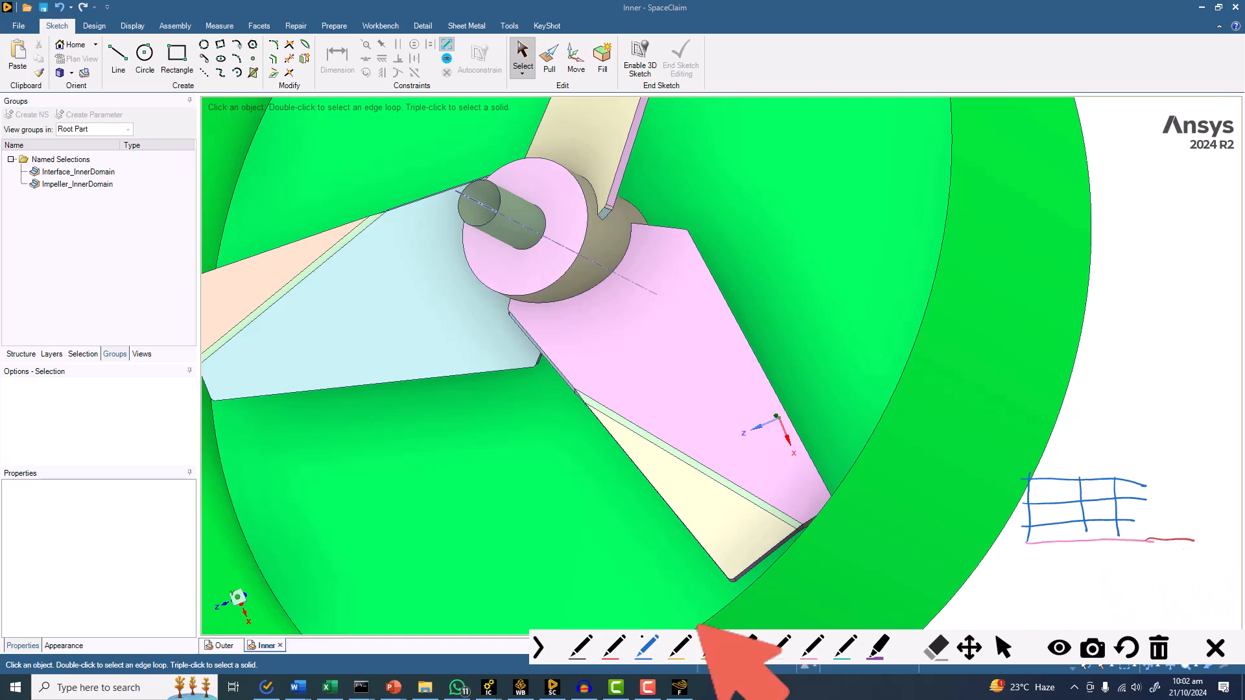
drag(1145, 484, 1148, 522)
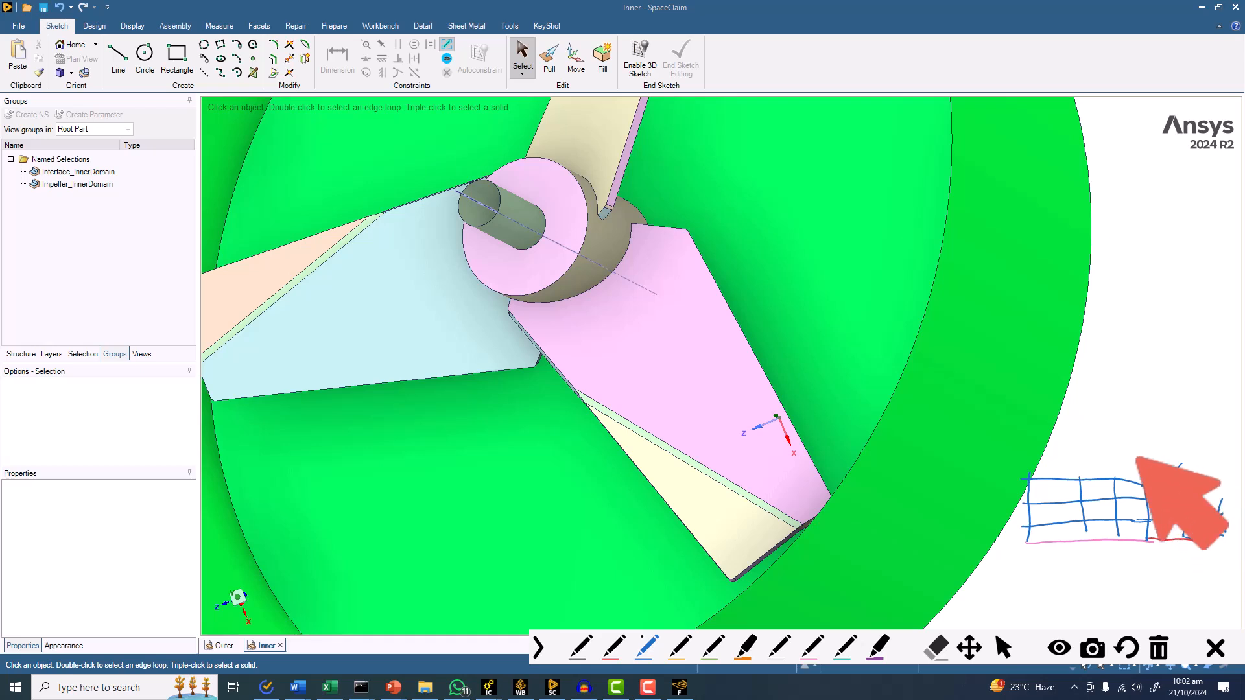
mouse_move(1132, 431)
mouse_down()
mouse_move(1122, 453)
mouse_move(1177, 432)
mouse_move(1171, 415)
mouse_up()
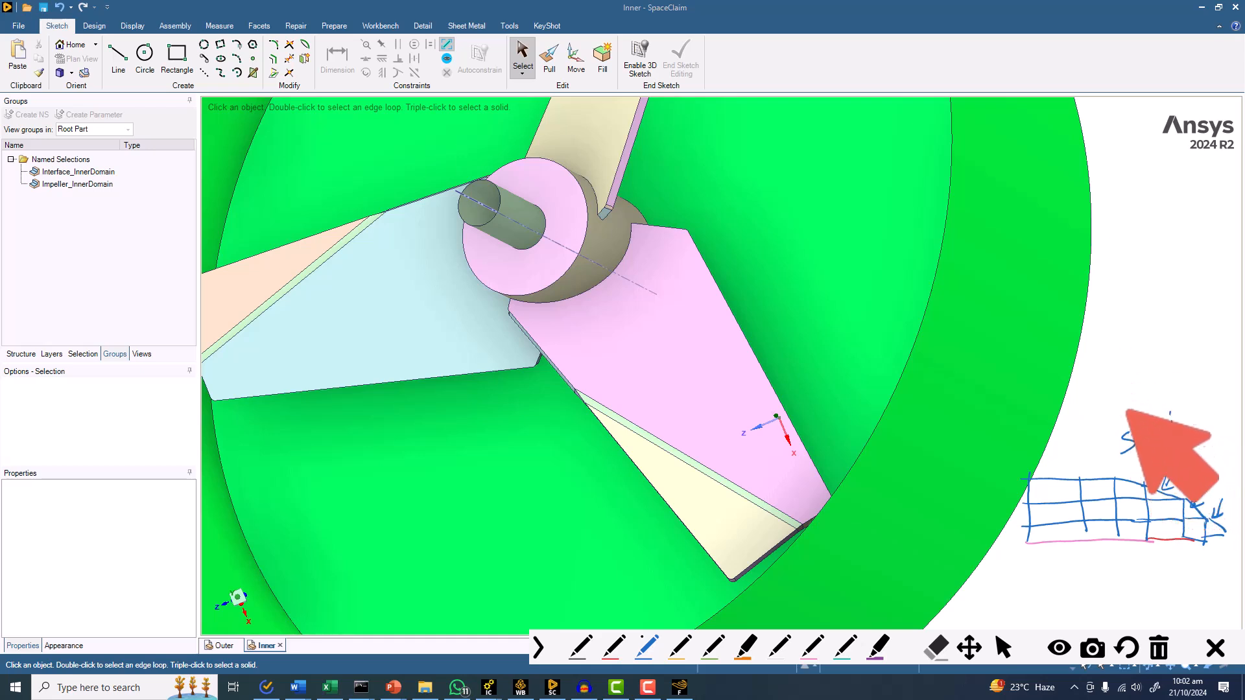
mouse_move(1138, 457)
mouse_down()
mouse_move(1131, 472)
mouse_move(1168, 448)
mouse_move(1185, 453)
mouse_up()
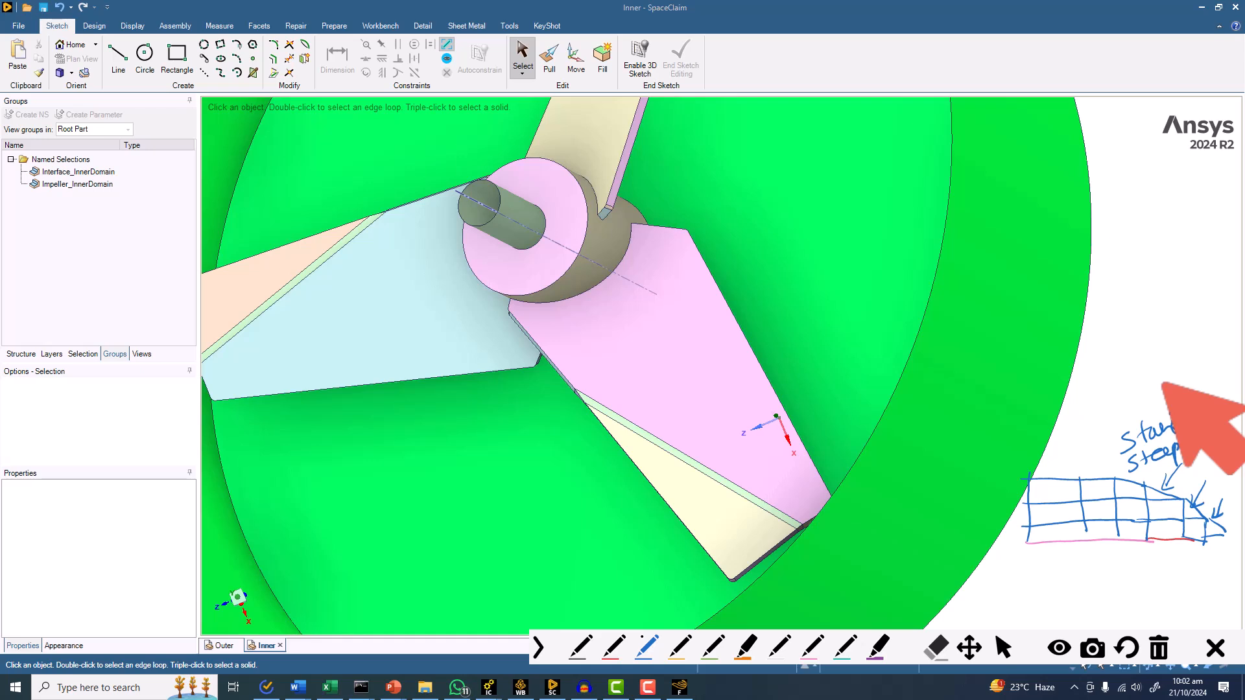
key(Escape)
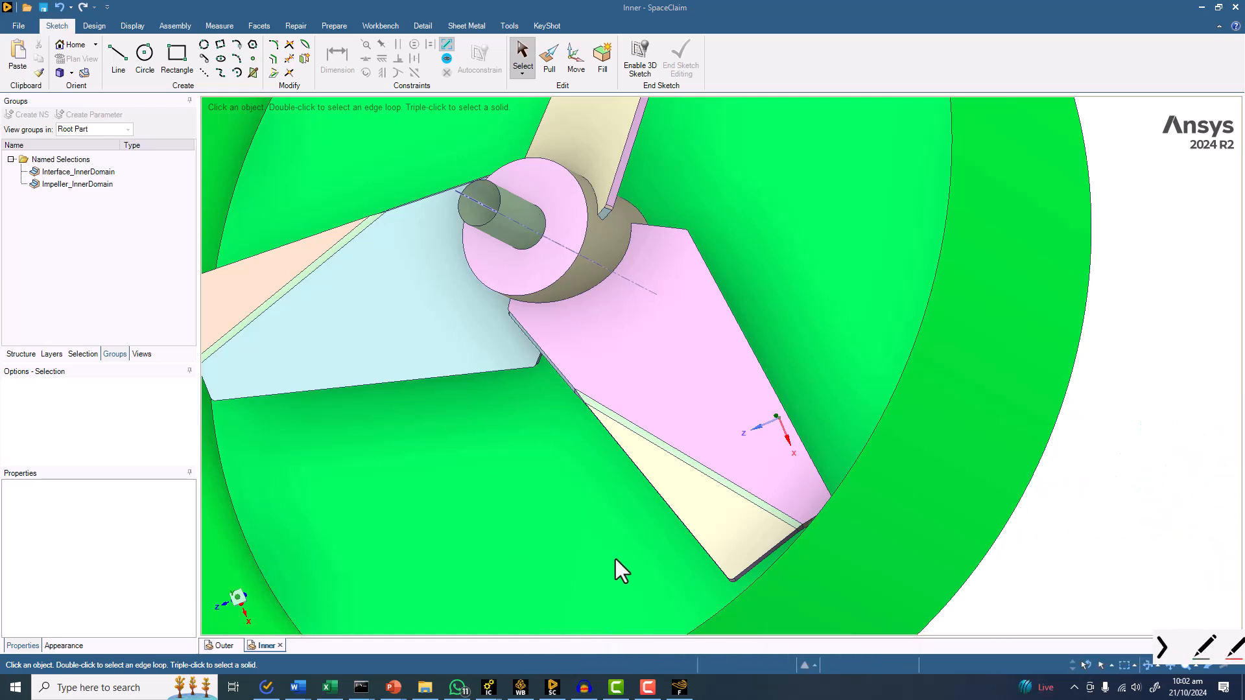
Switch back to Fluent Meshing, enlarge the workflow tree to show all tasks, and display the Generate the Surface Mesh settings.
click(686, 689)
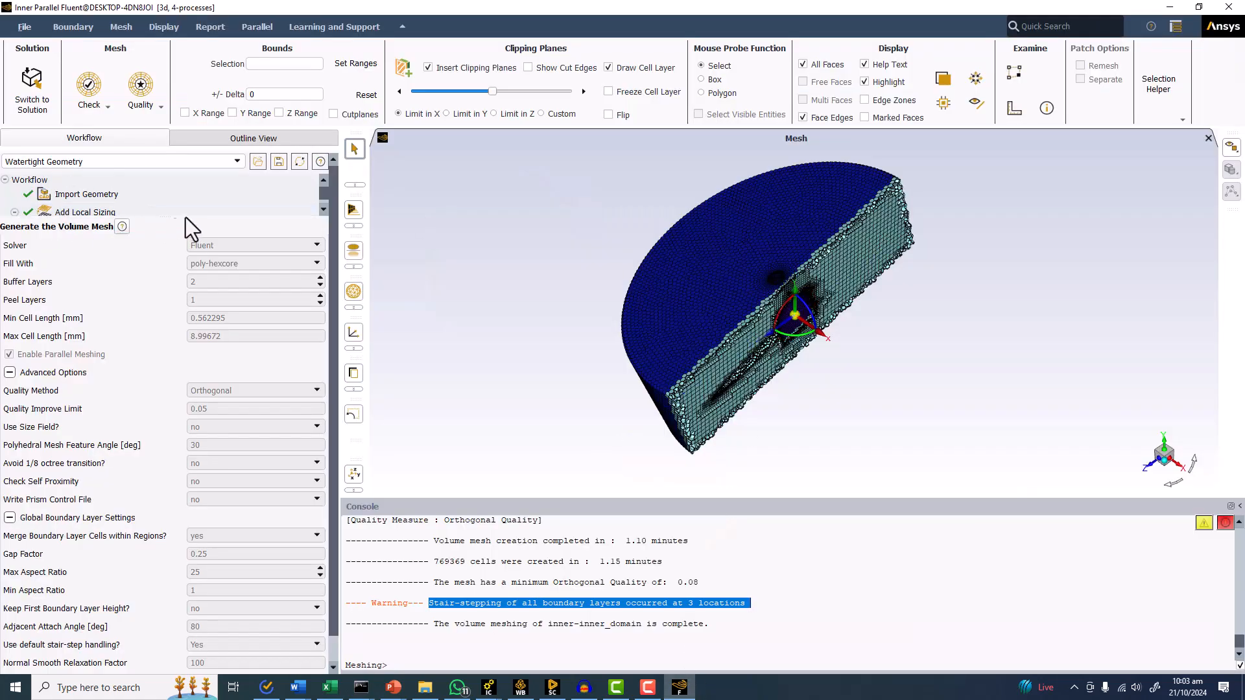
drag(189, 216, 167, 419)
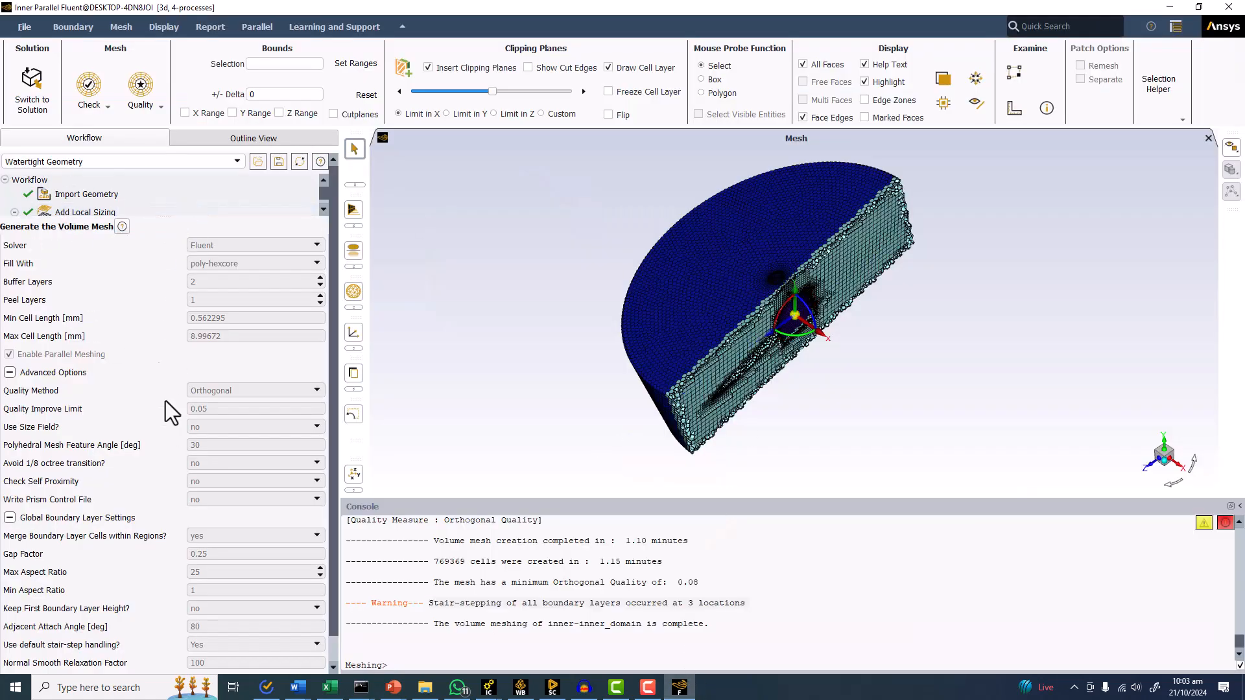
click(83, 208)
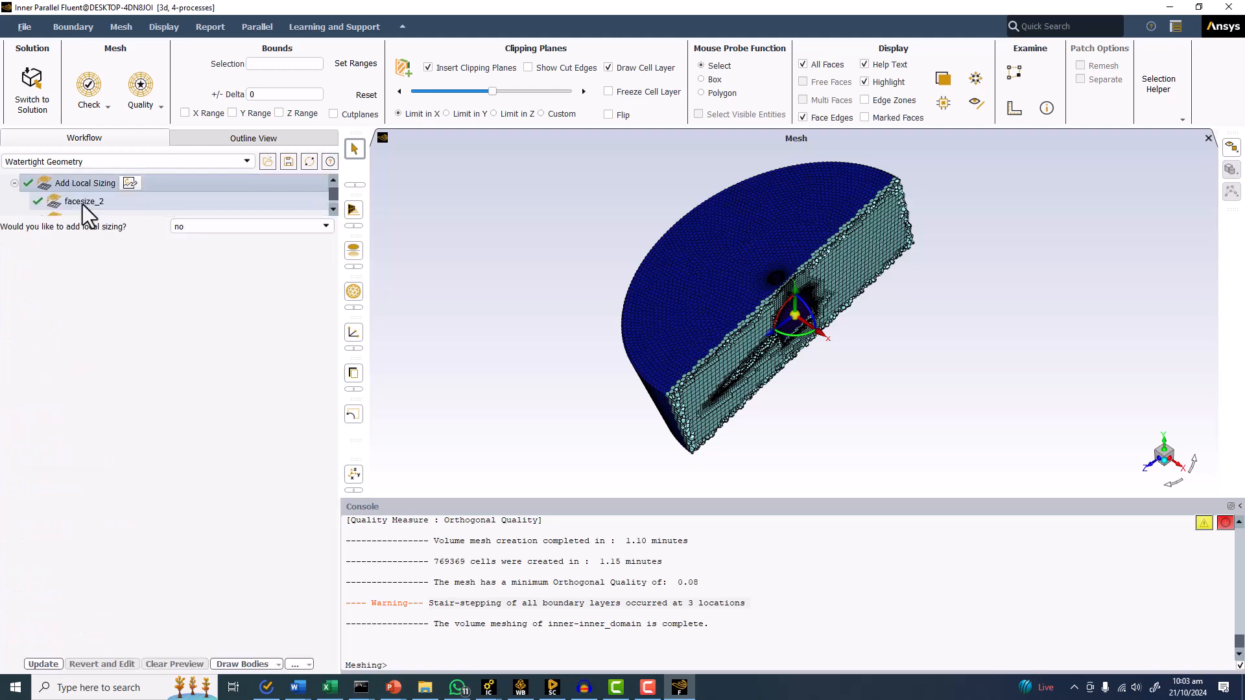
drag(189, 209, 167, 506)
click(116, 267)
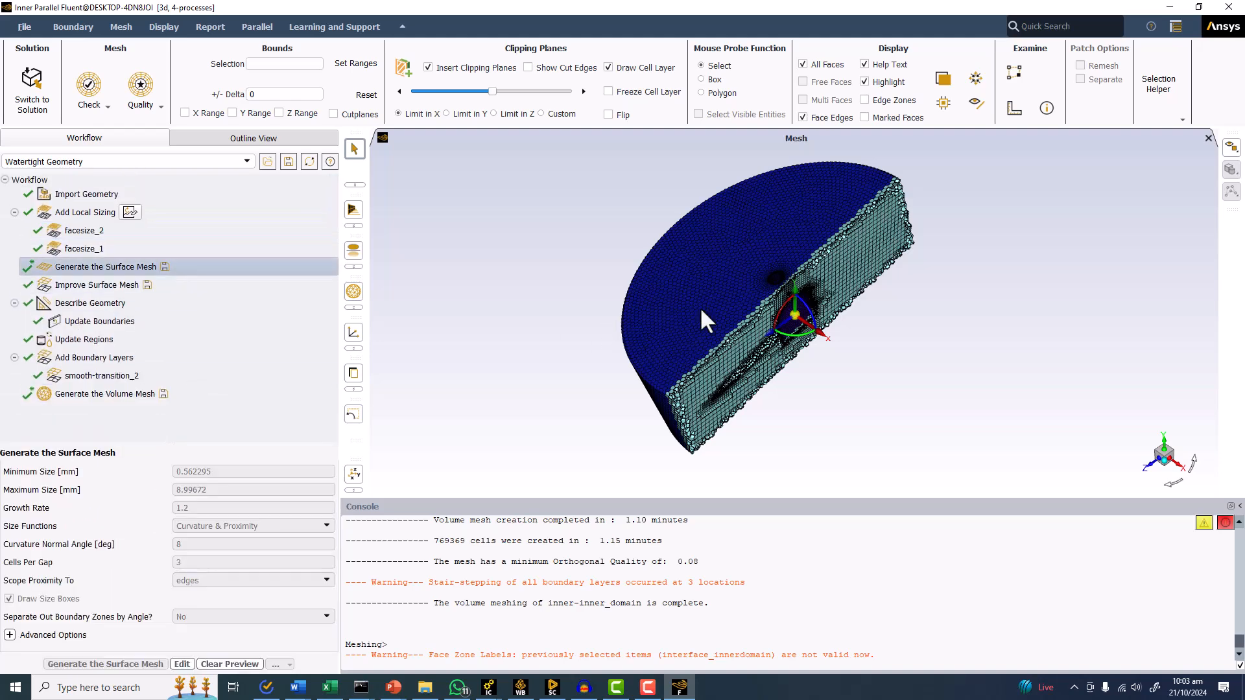
drag(533, 239, 614, 362)
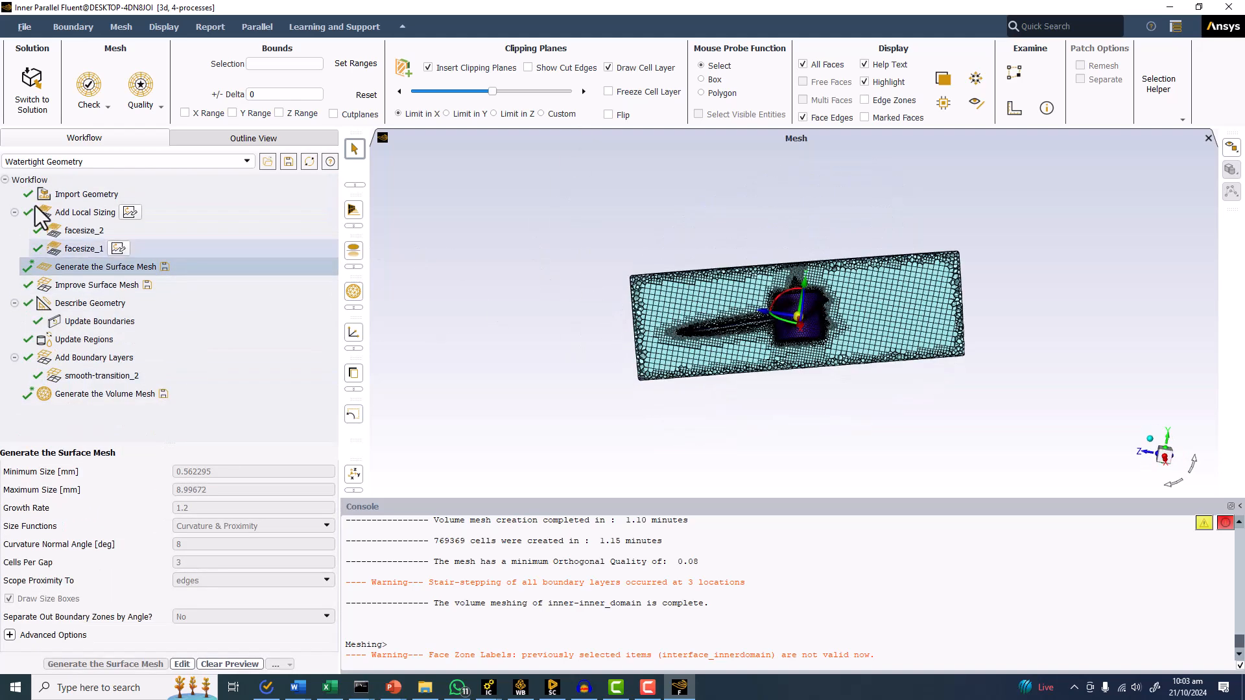
Revert the Describe Geometry task for editing.
right_click(96, 267)
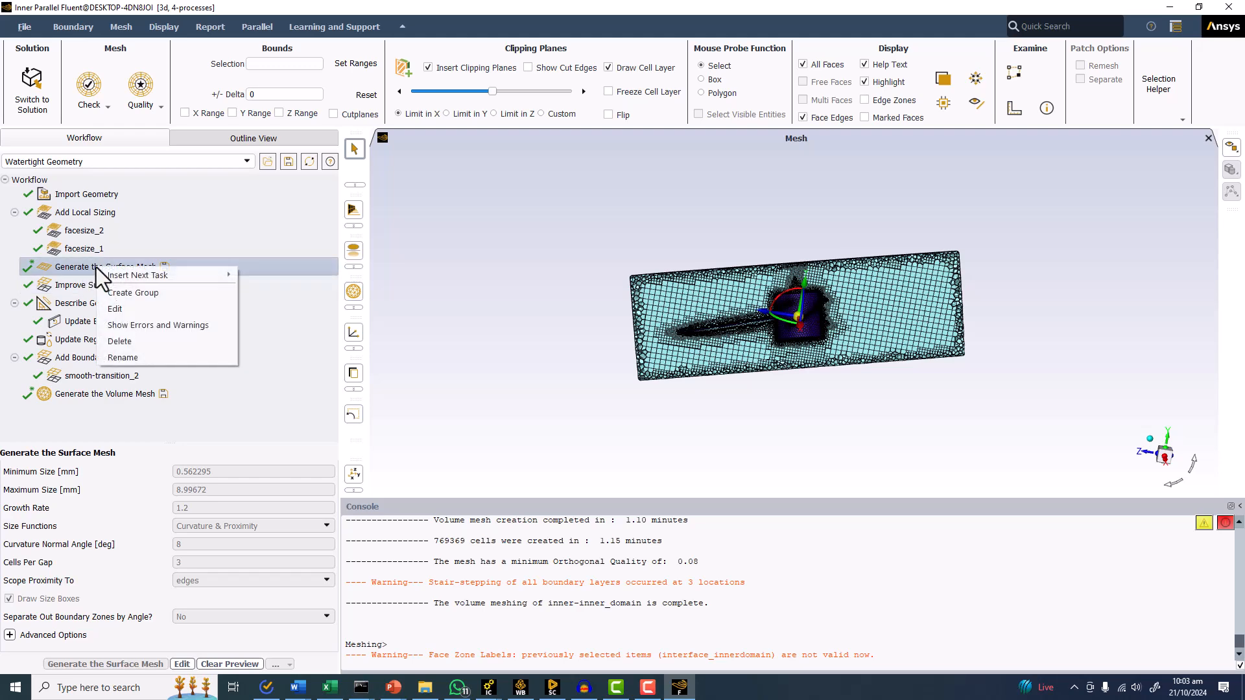
click(67, 280)
right_click(72, 283)
click(55, 299)
right_click(57, 301)
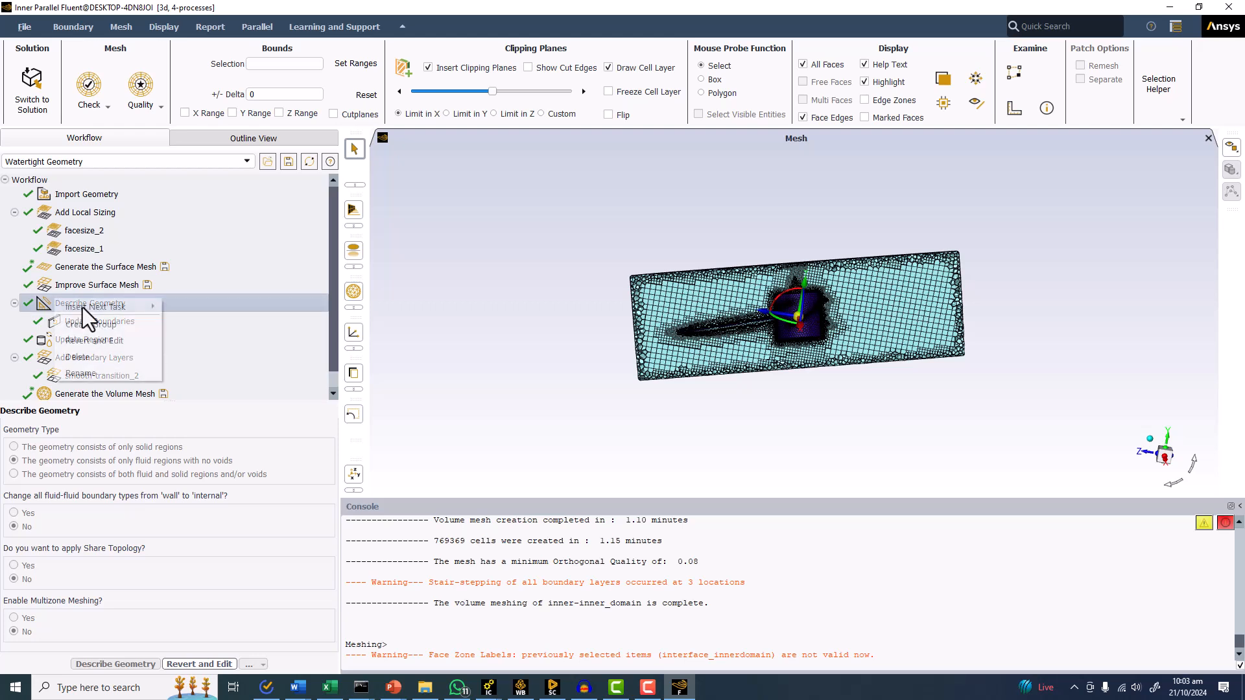
click(89, 340)
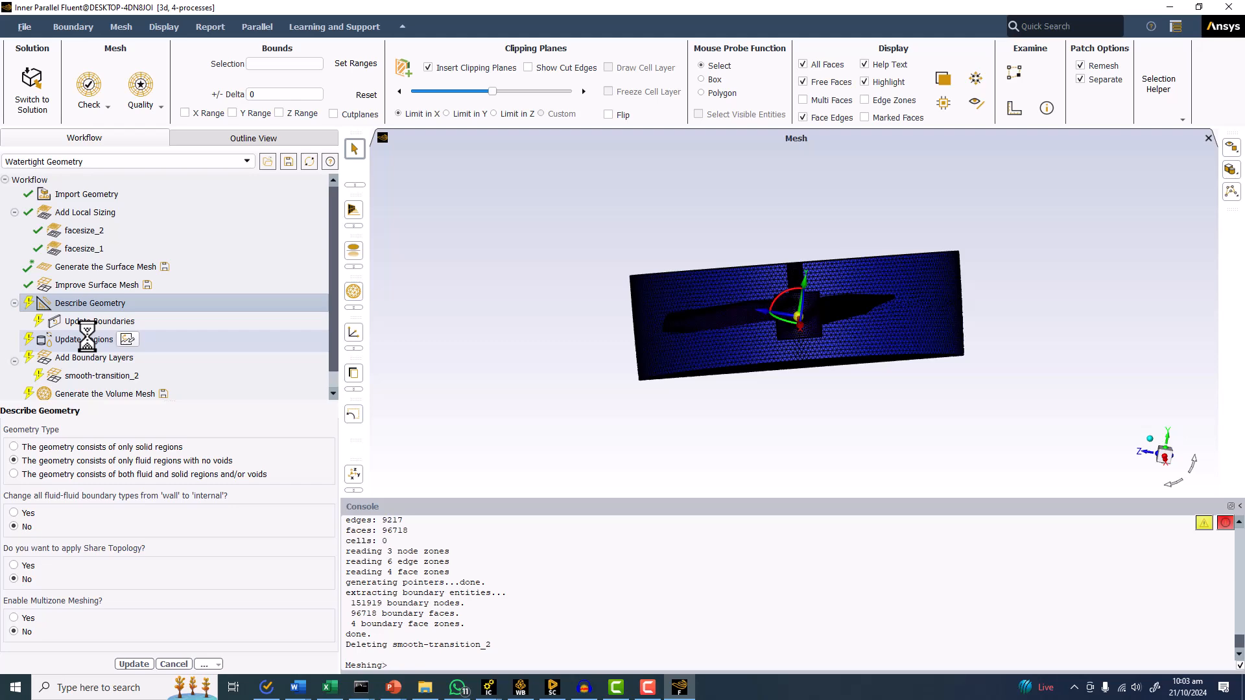
Compare the surface mesh on the facesize_2 interface faces with the facesize_1 impeller faces, inspecting the refinement along the blade edges.
middle_drag(556, 242, 605, 273)
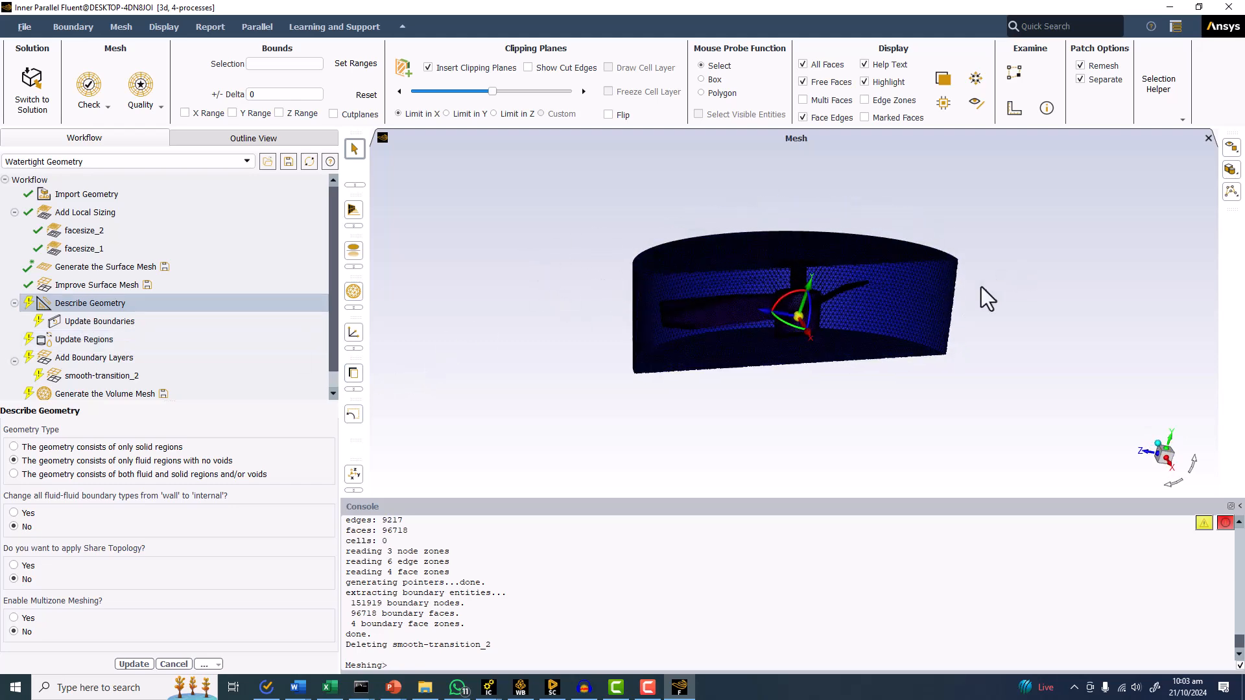
scroll(982, 287, up, 3)
scroll(583, 321, up, 5)
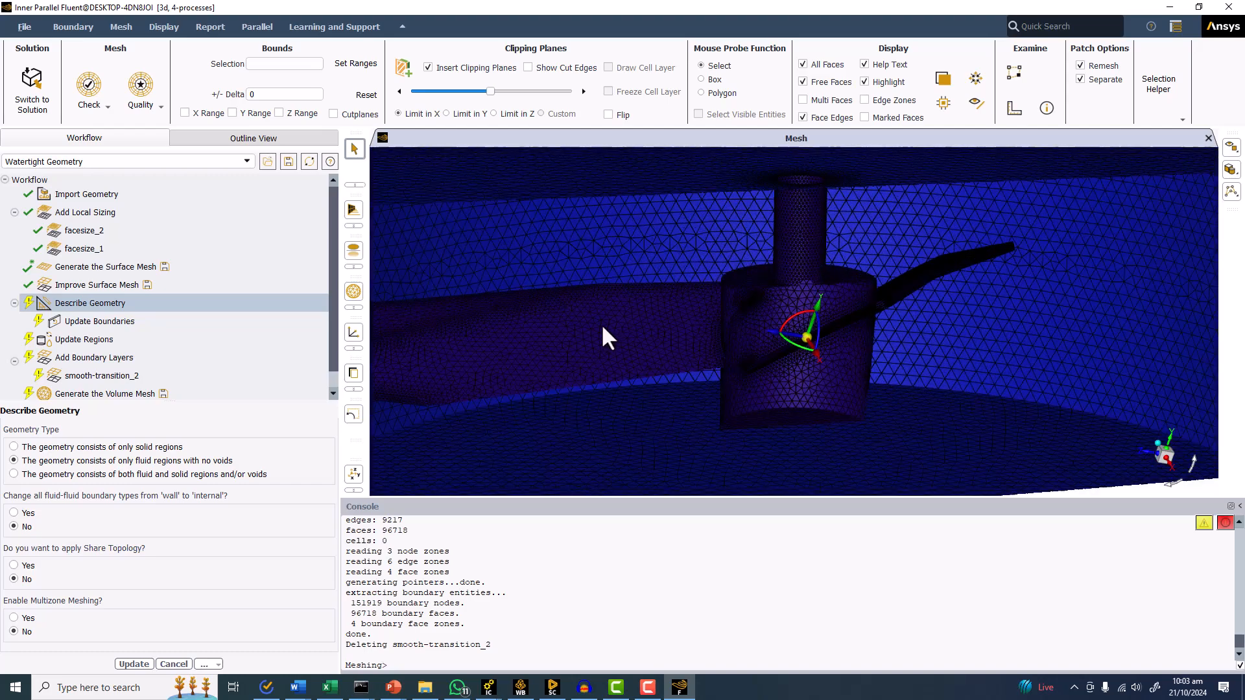
click(92, 231)
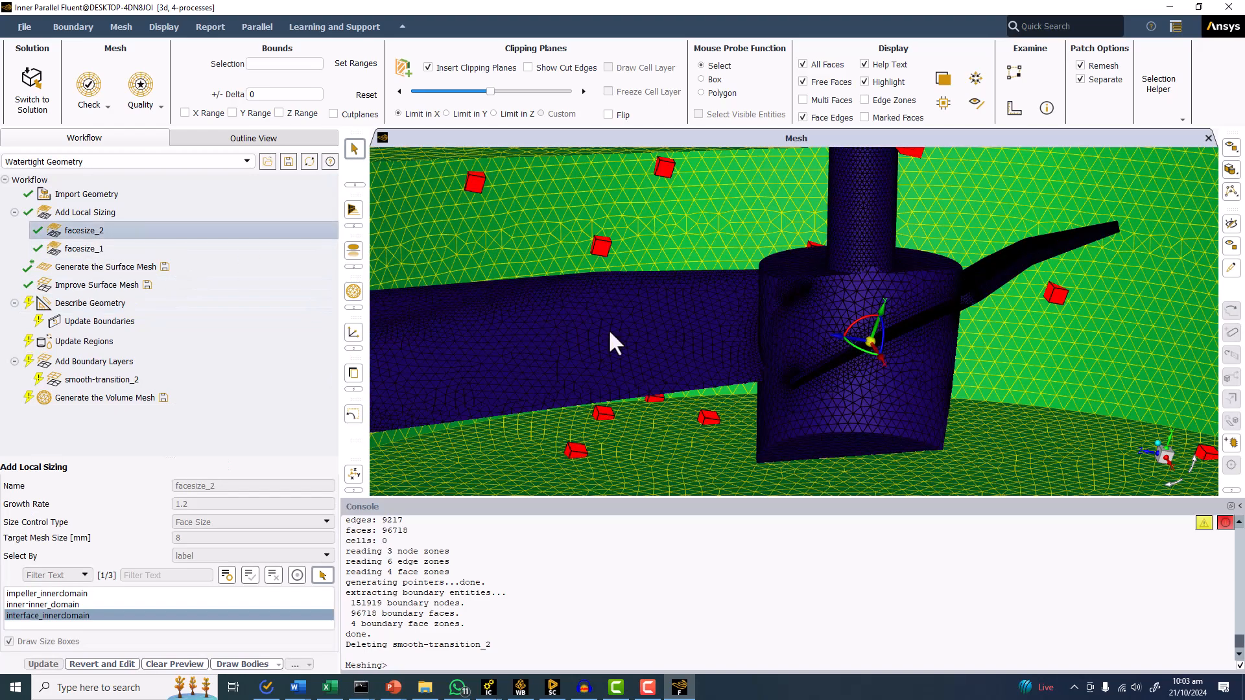
ctrl+middle_drag(650, 322, 813, 296)
click(80, 249)
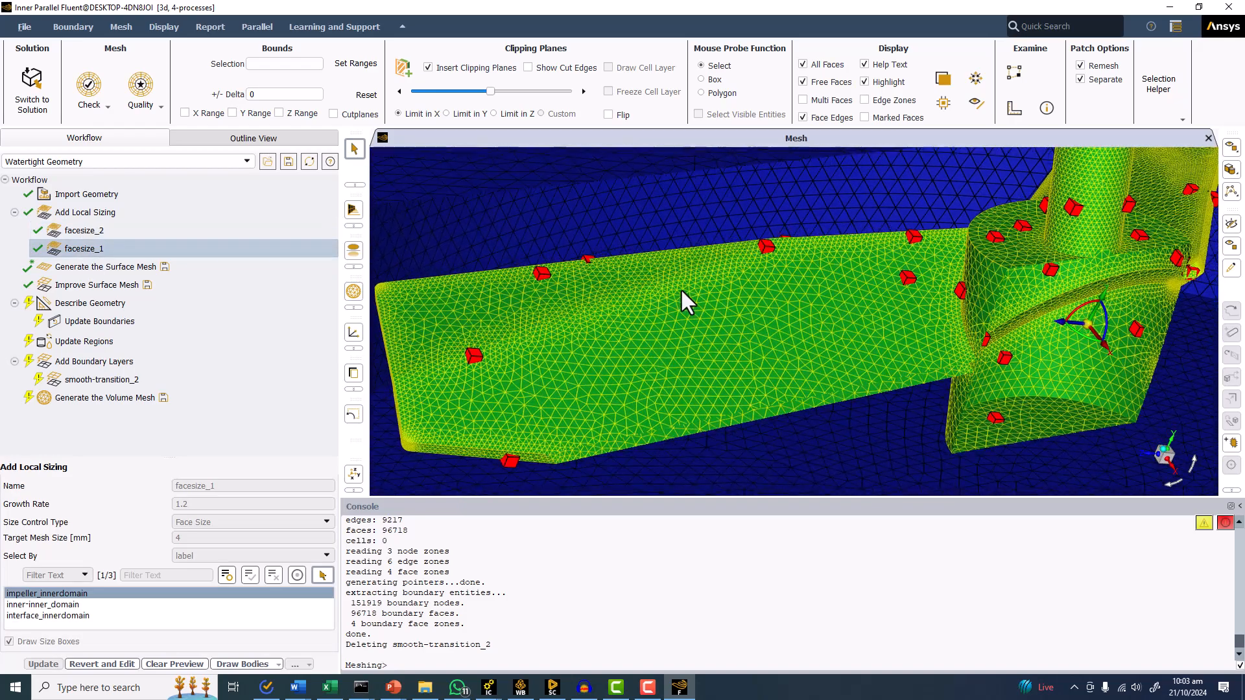
click(83, 230)
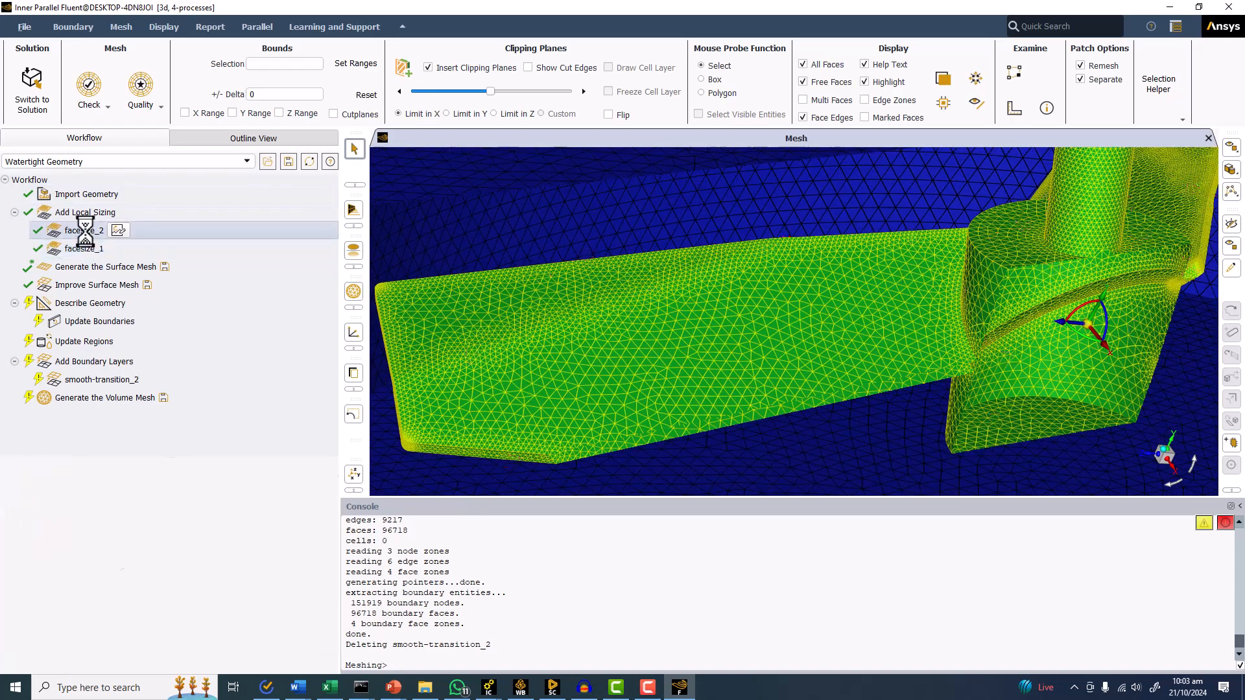
click(87, 250)
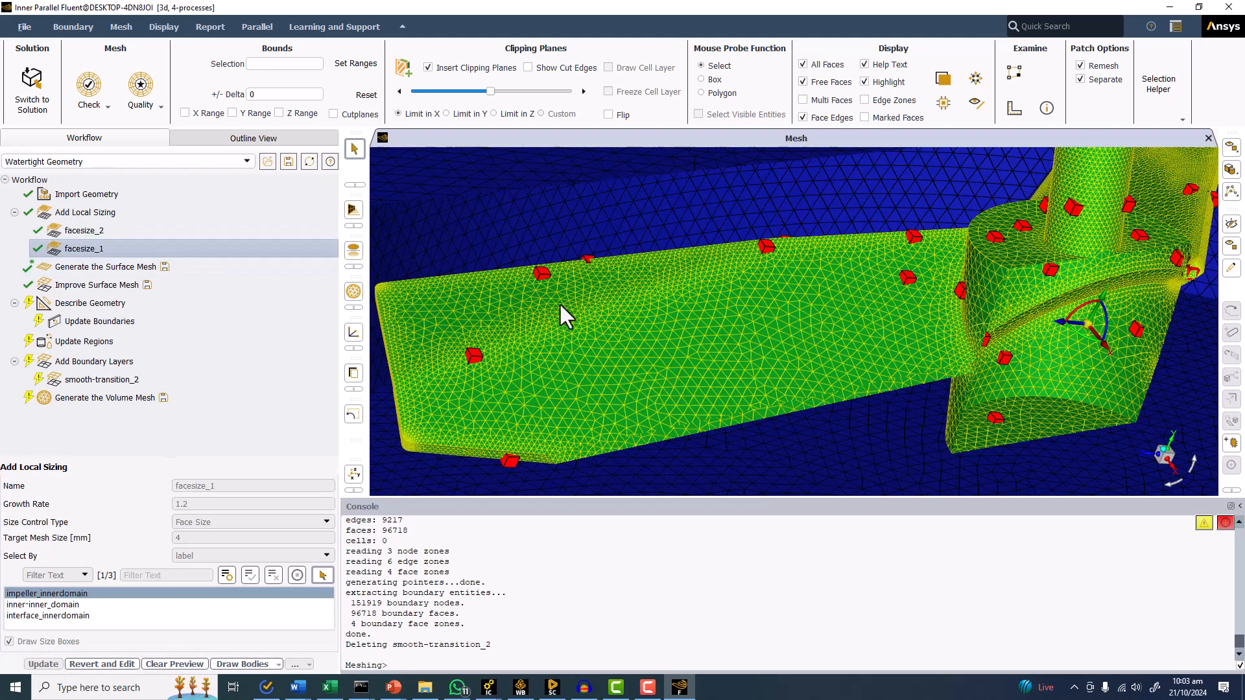
drag(944, 281, 889, 228)
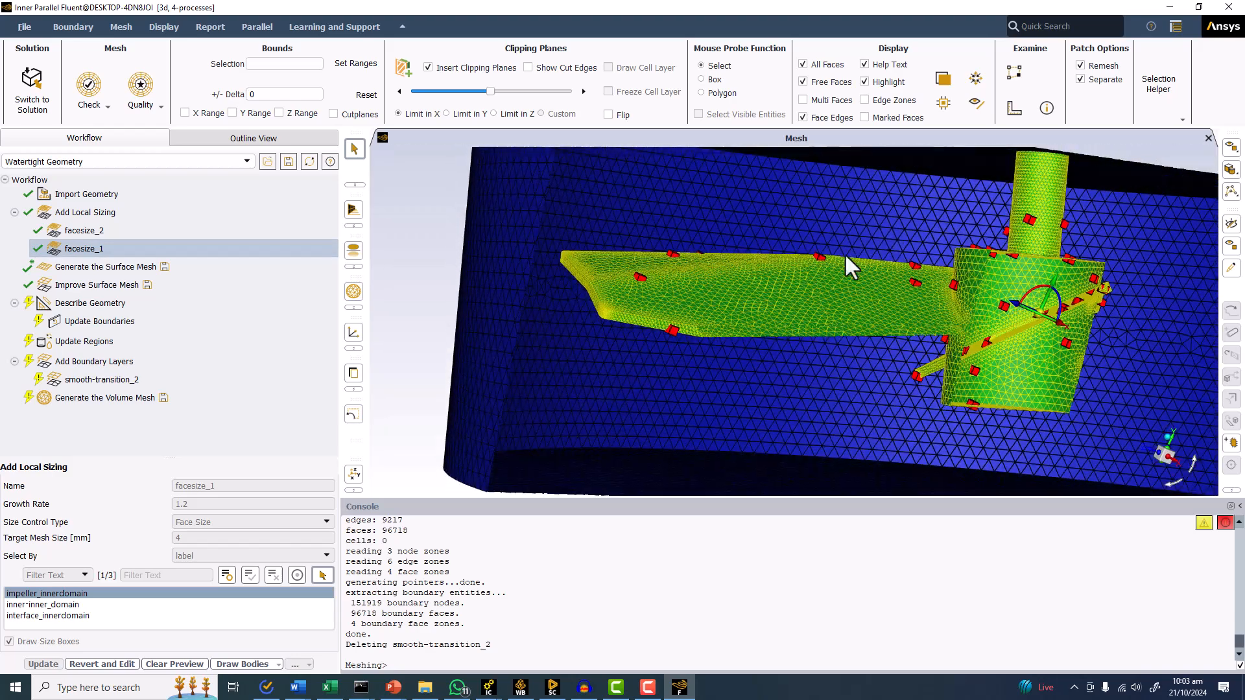
scroll(656, 313, up, 8)
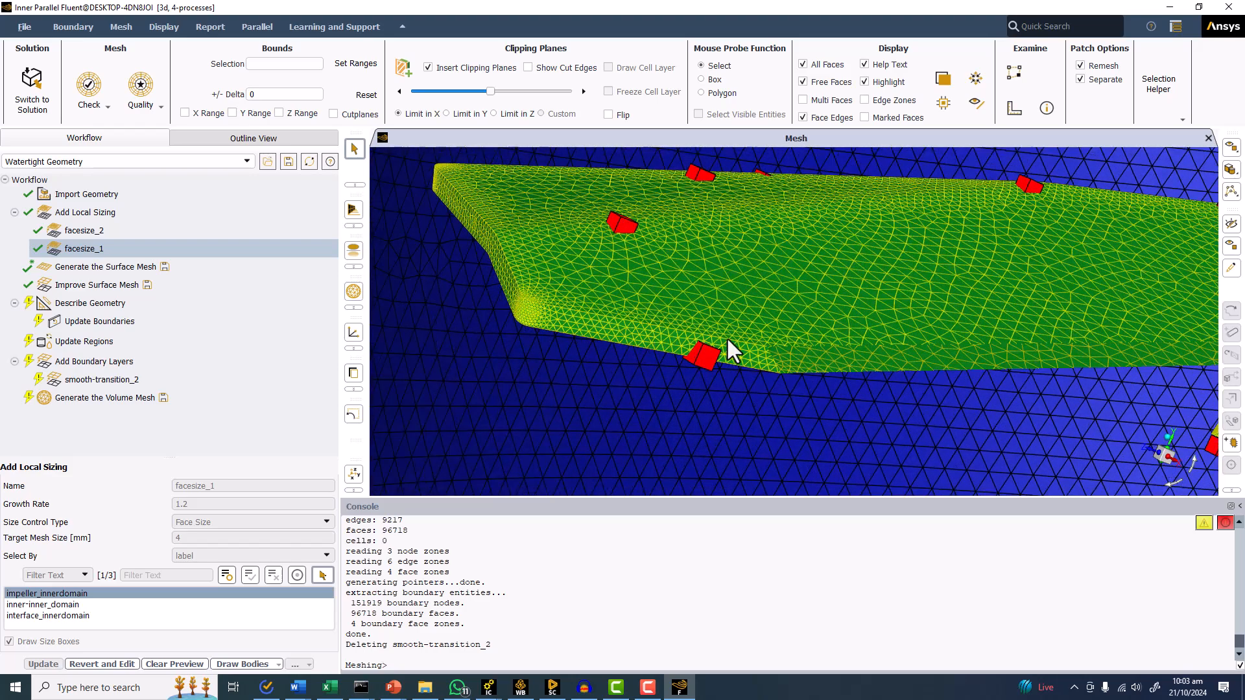
scroll(600, 342, up, 3)
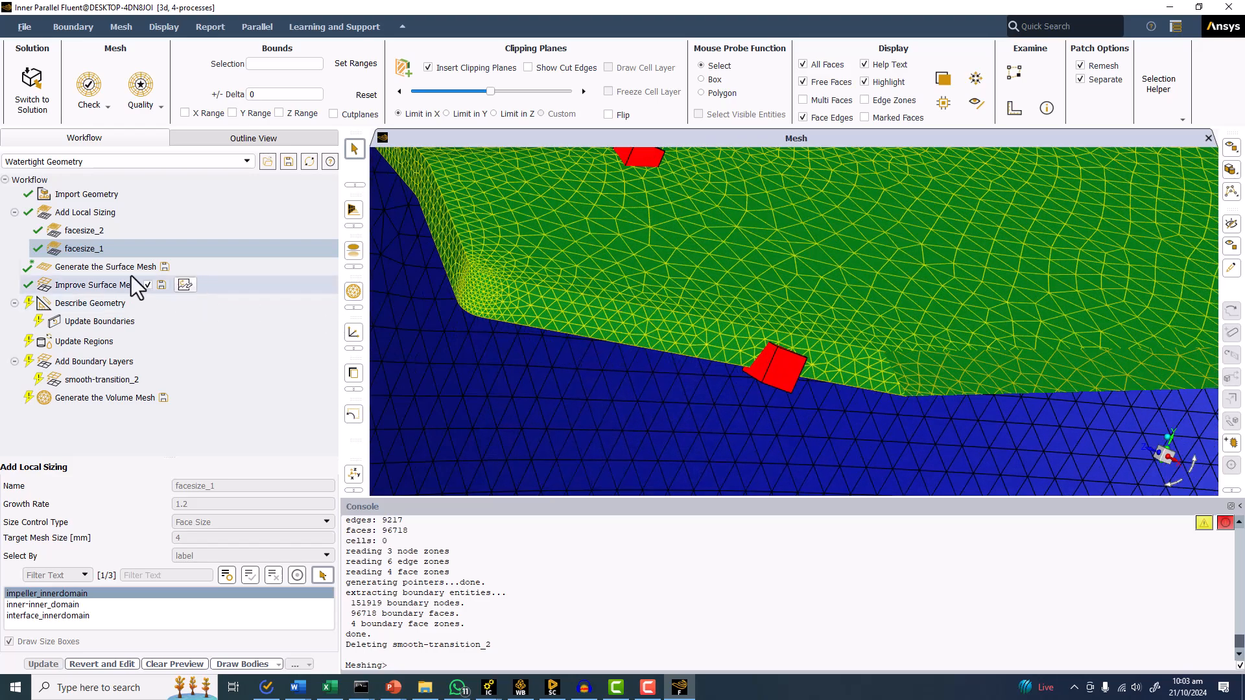
Review the surface mesh sizing settings and inspect the mesh around the blade, hub, shaft and facesize_2 interface.
click(75, 266)
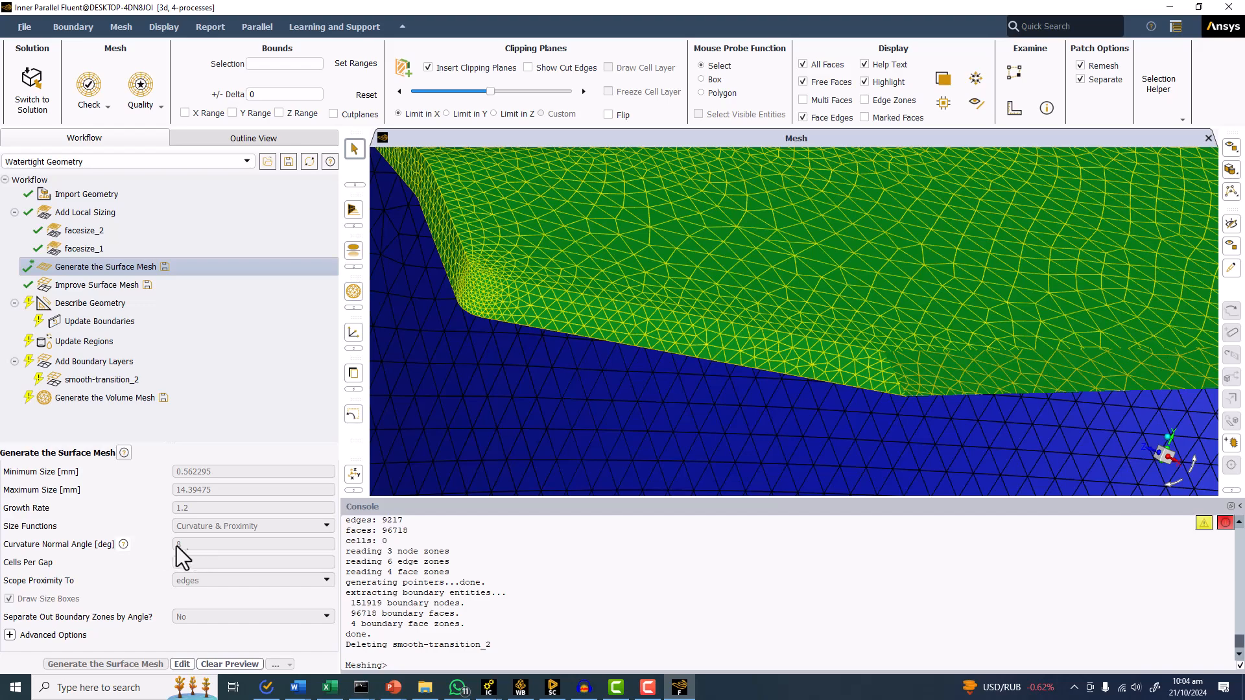
scroll(787, 333, down, 5)
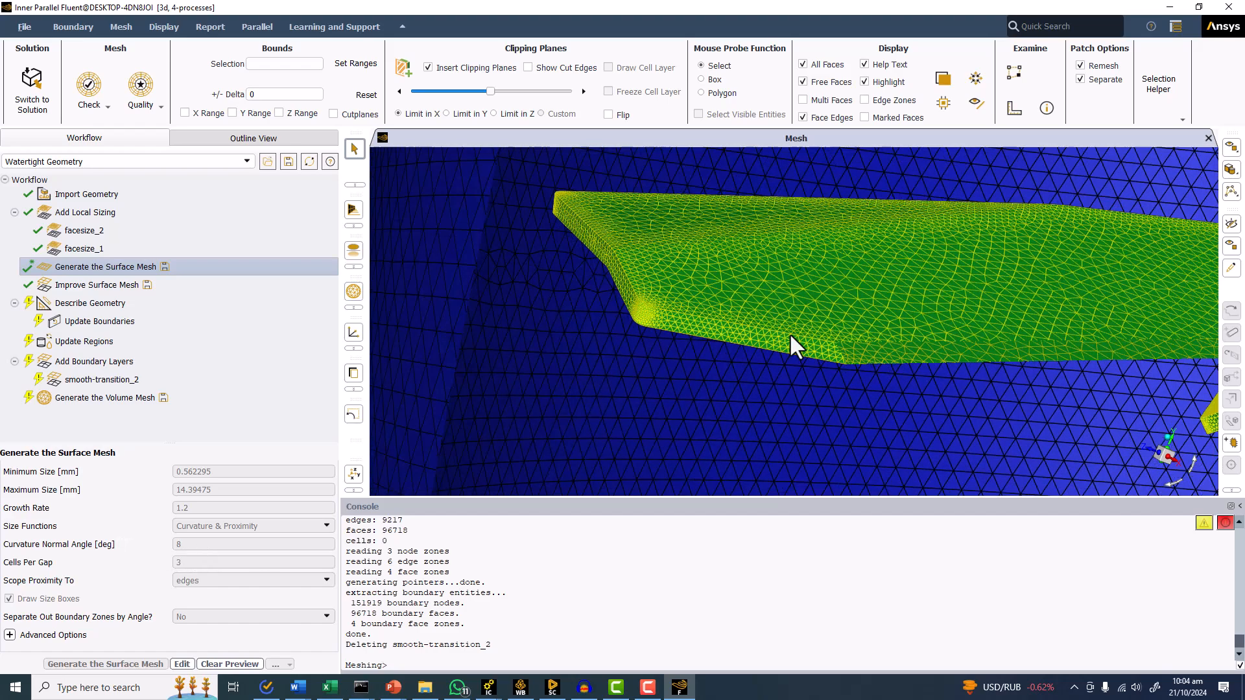
drag(767, 343, 607, 266)
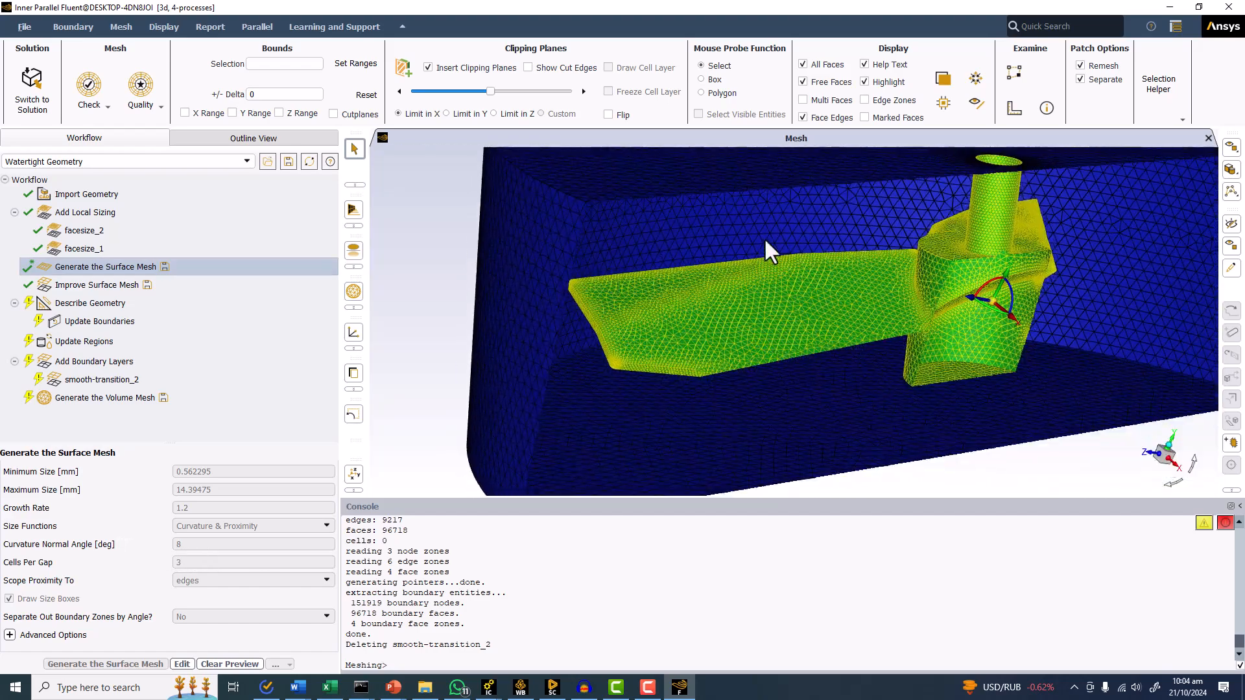
scroll(857, 258, up, 6)
middle_drag(1073, 209, 877, 329)
scroll(876, 329, down, 5)
middle_drag(866, 283, 765, 290)
click(85, 232)
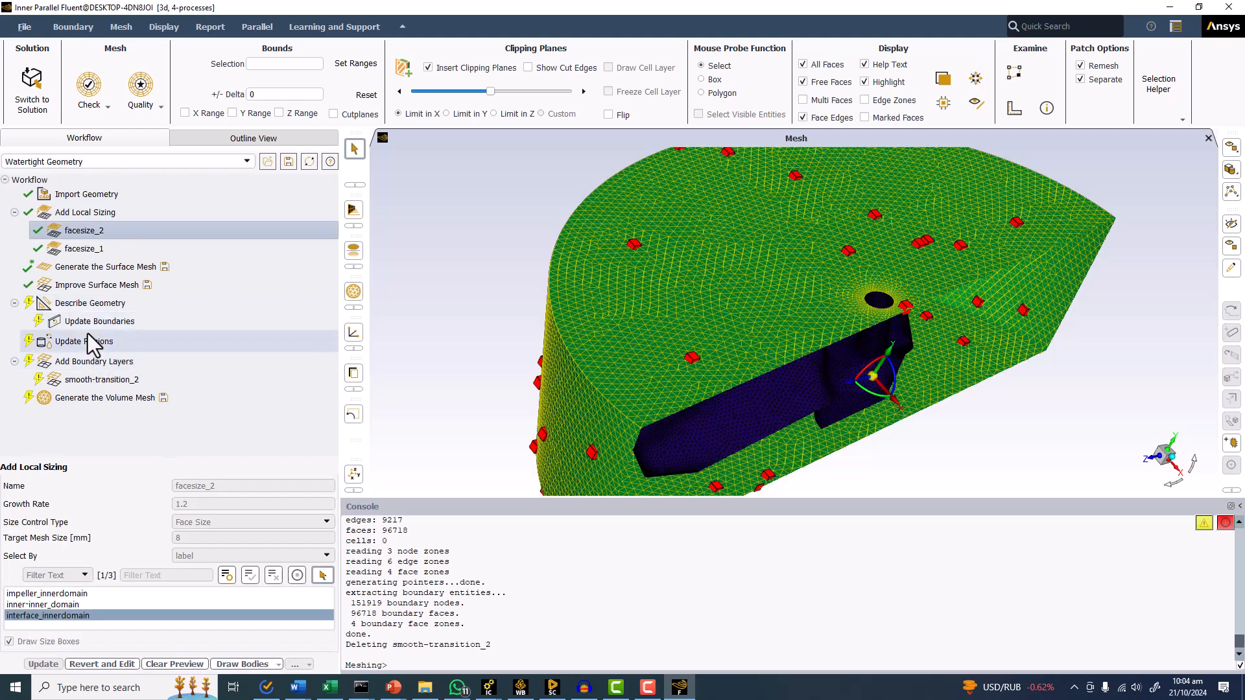
Update the regions with inner_domain kept as fluid, also completing the pending Describe Geometry task.
click(80, 380)
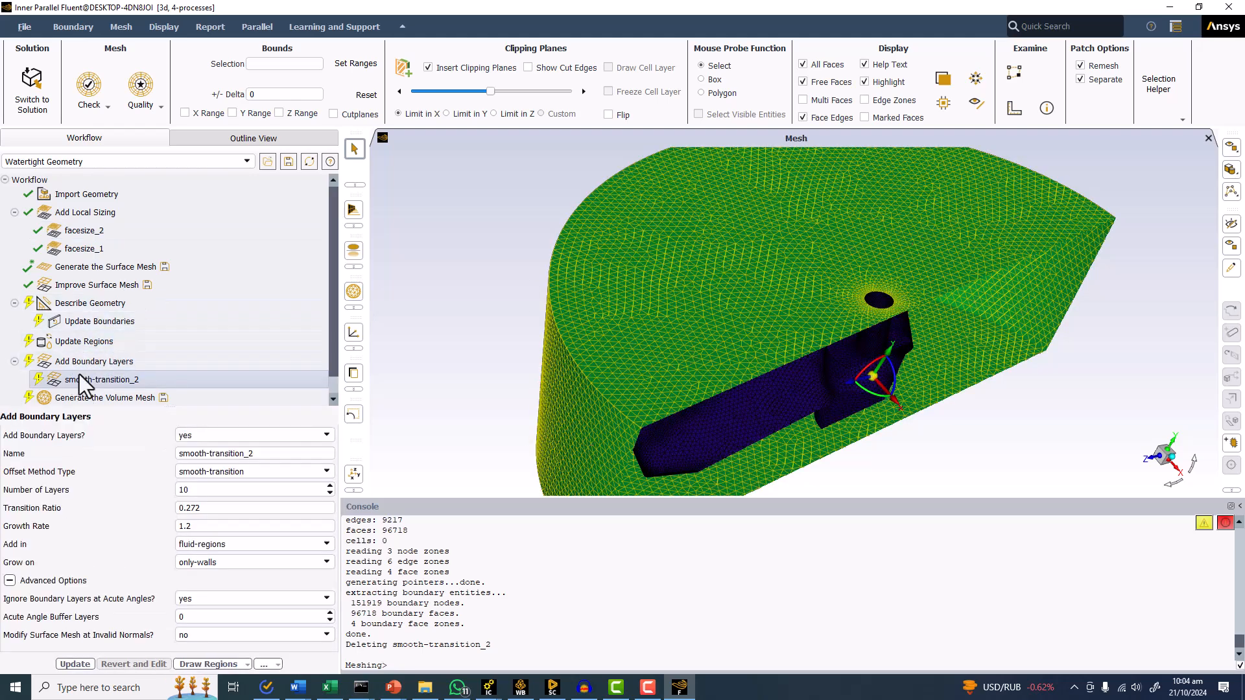
click(88, 339)
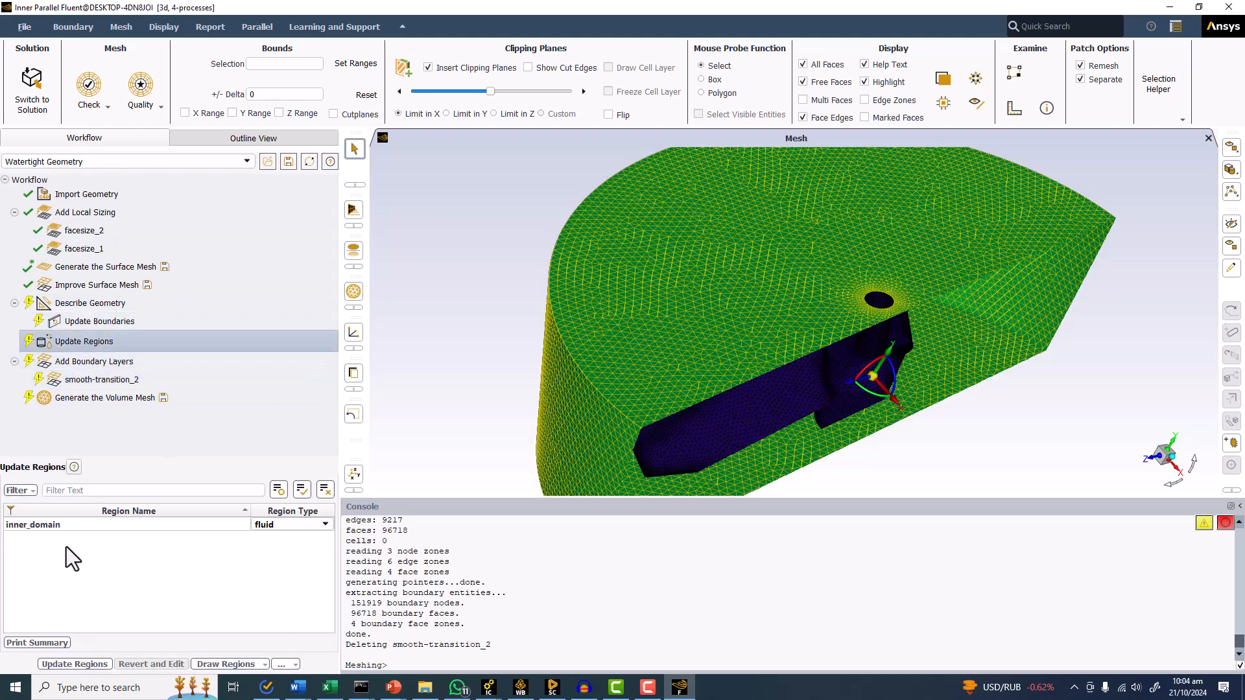
click(65, 664)
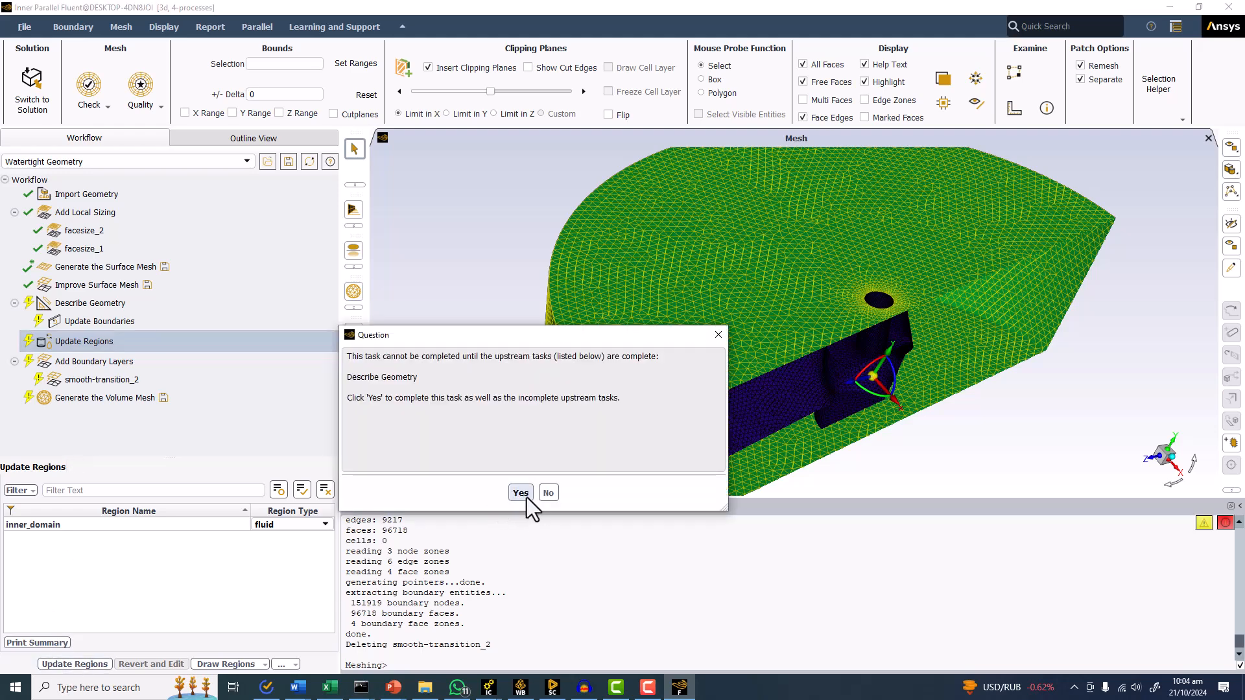
click(522, 494)
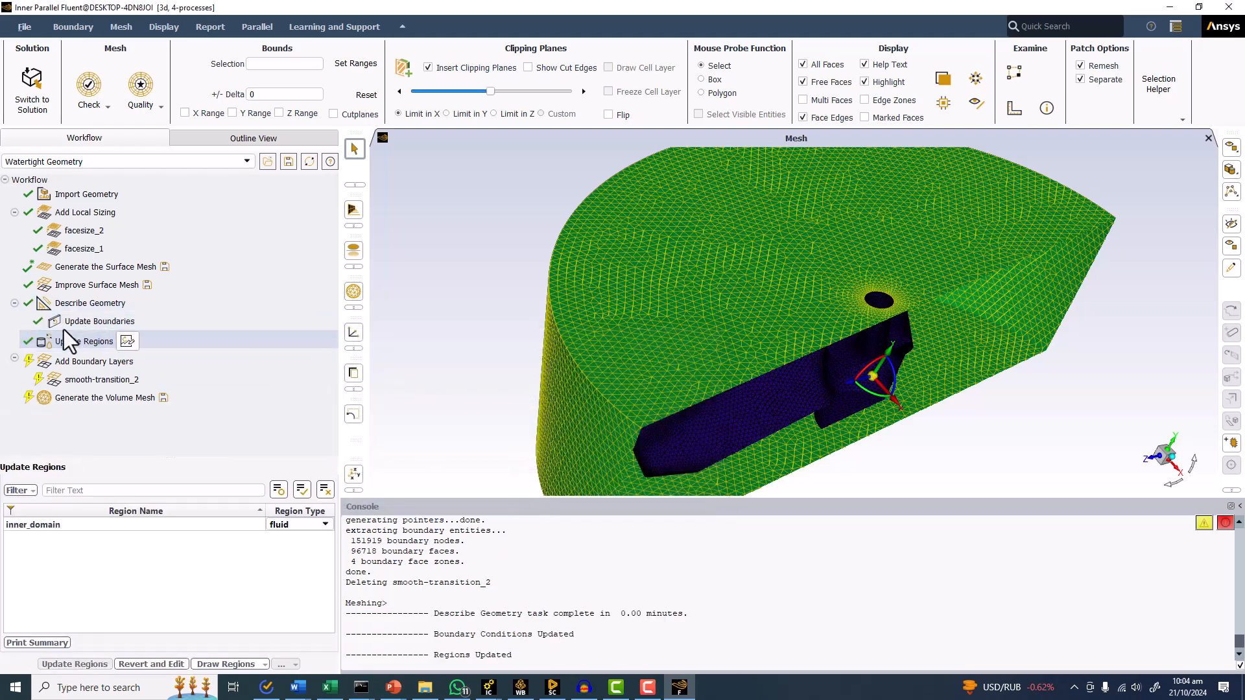
Set smooth-transition_2 not to ignore boundary layers at acute angles and update the boundary layer task.
click(87, 377)
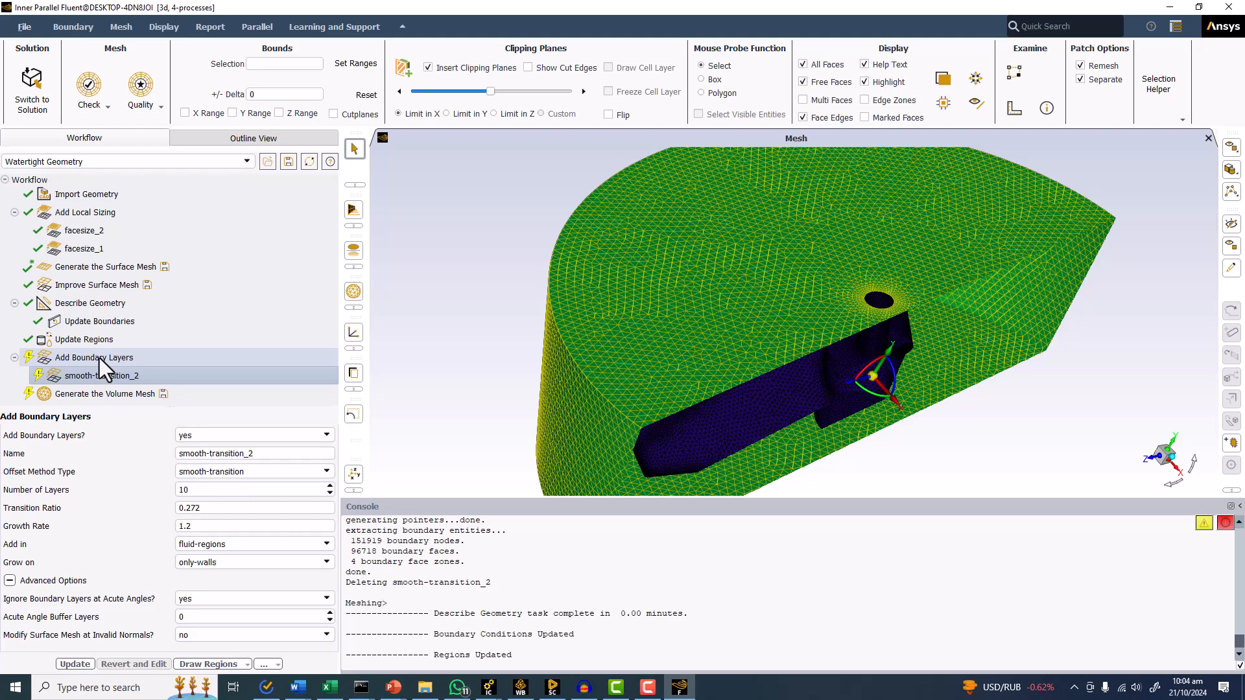
click(216, 600)
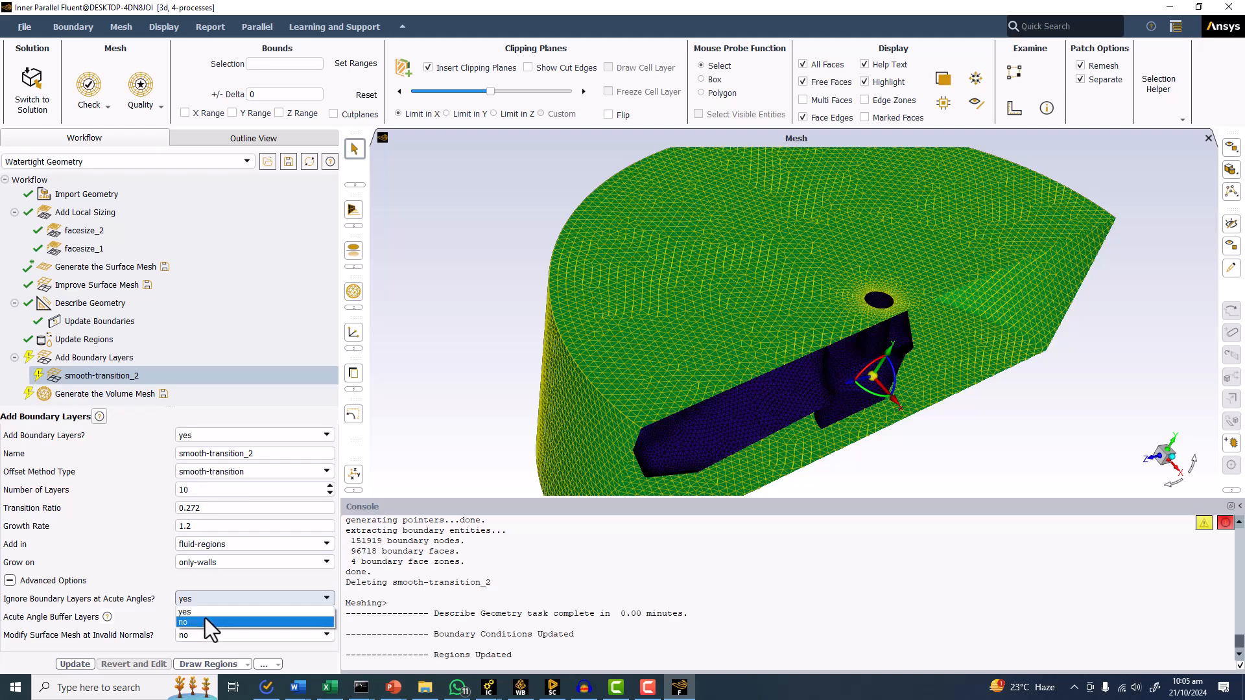
click(200, 621)
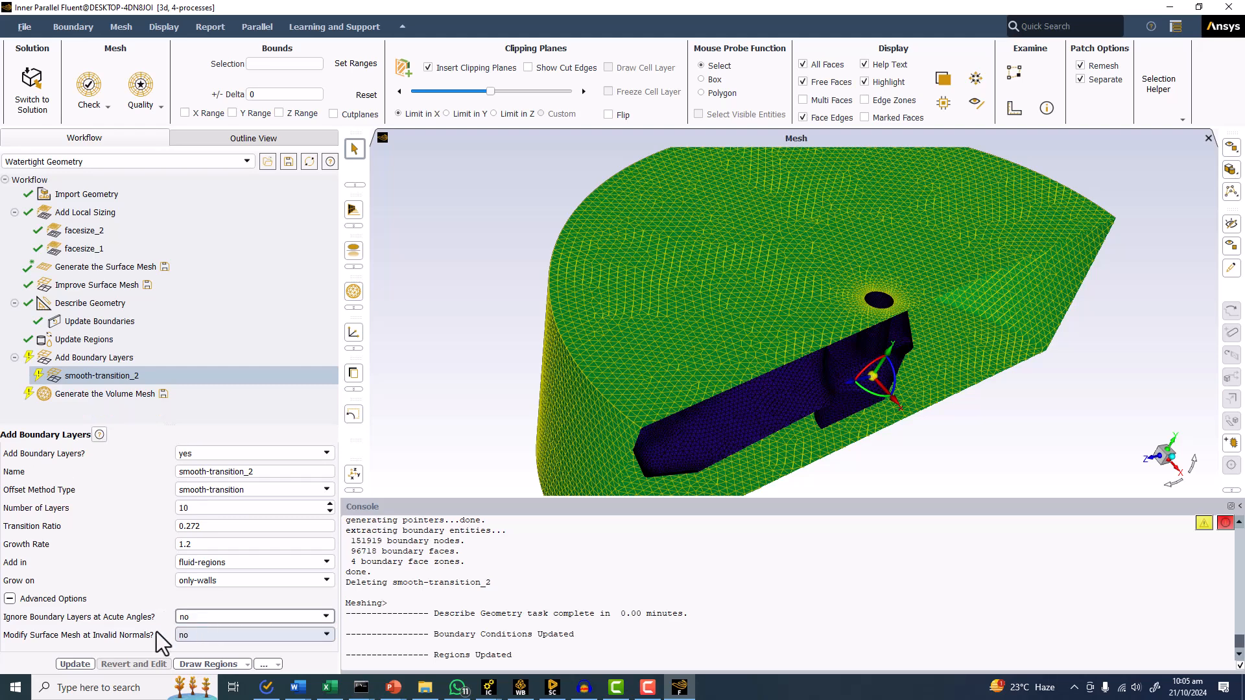
click(81, 664)
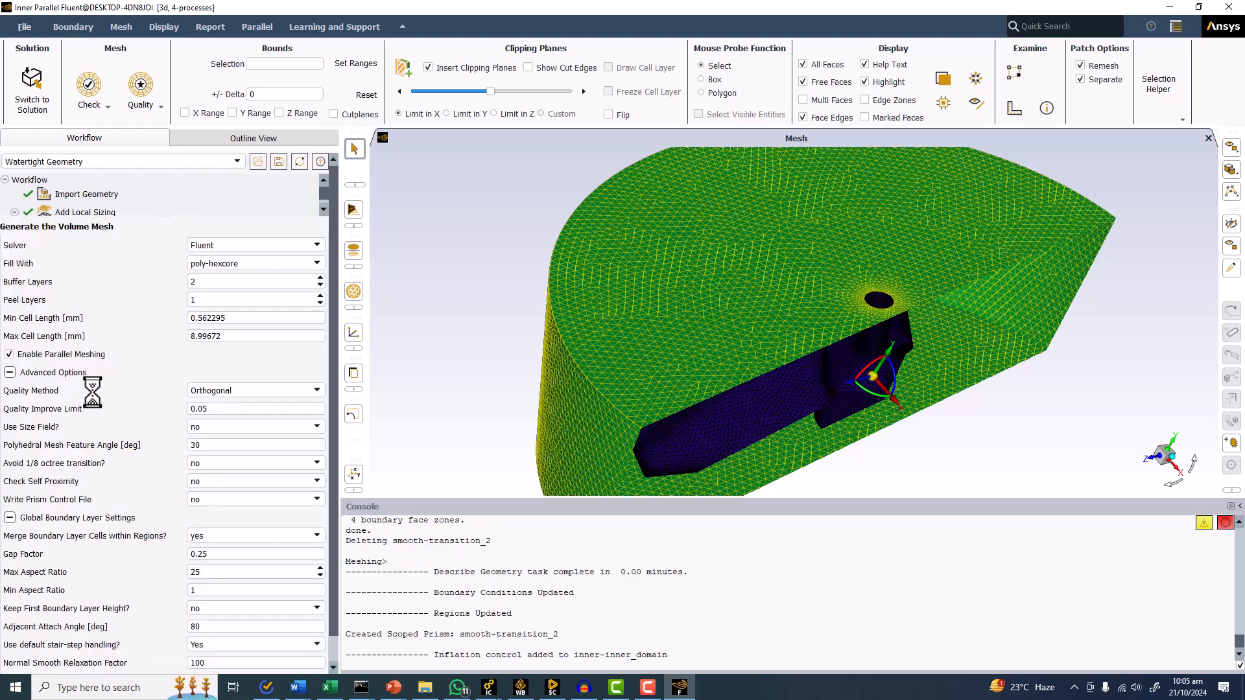
Set the default stair-step handling to "No, Exclude proximity check" in the global boundary layer settings and generate the poly-hexcore volume mesh.
click(9, 372)
click(9, 489)
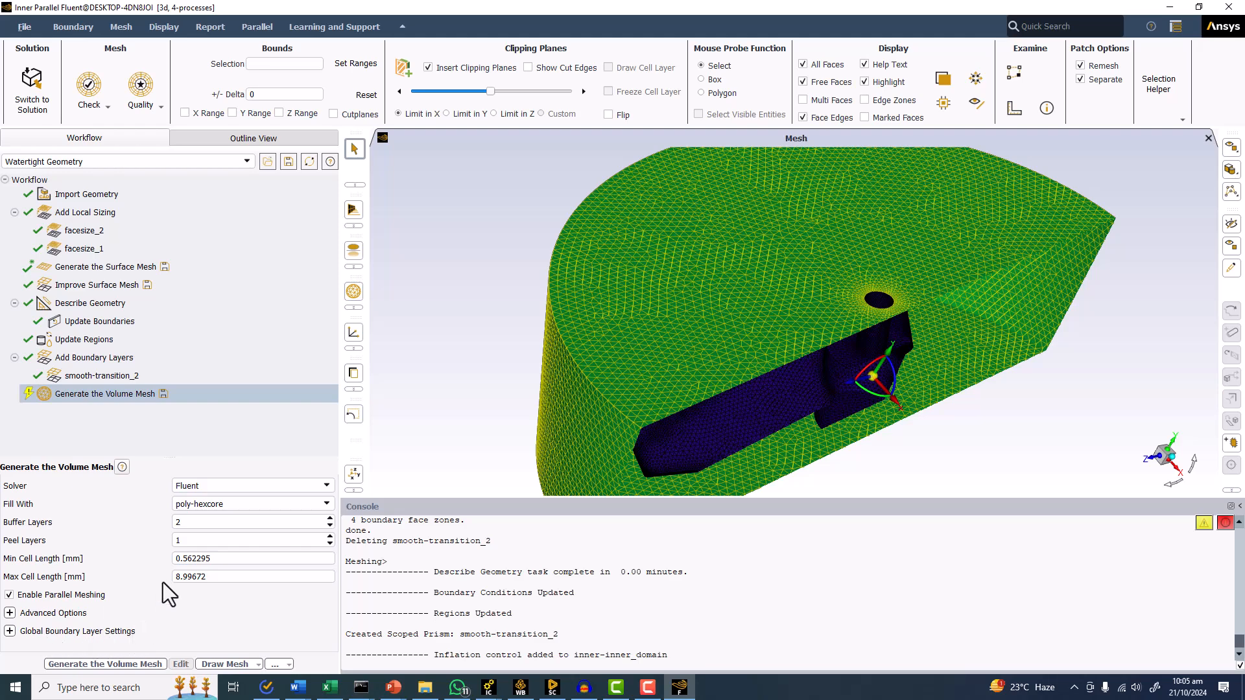
click(10, 631)
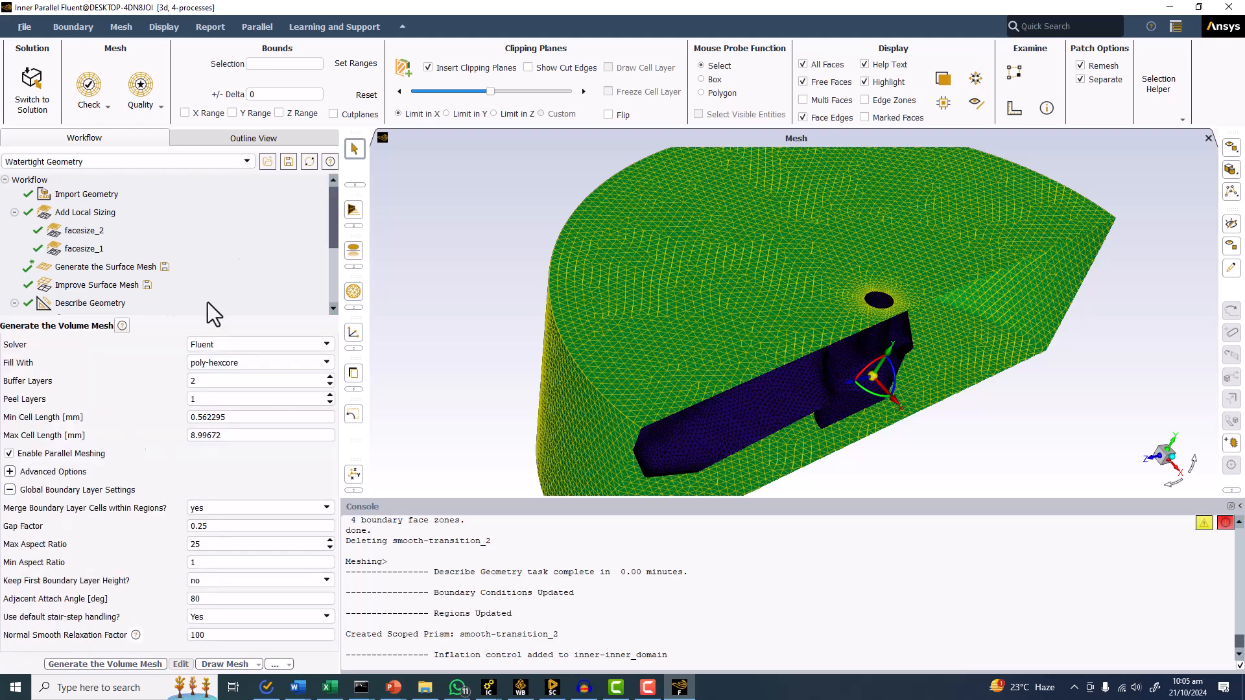
click(222, 504)
click(222, 504)
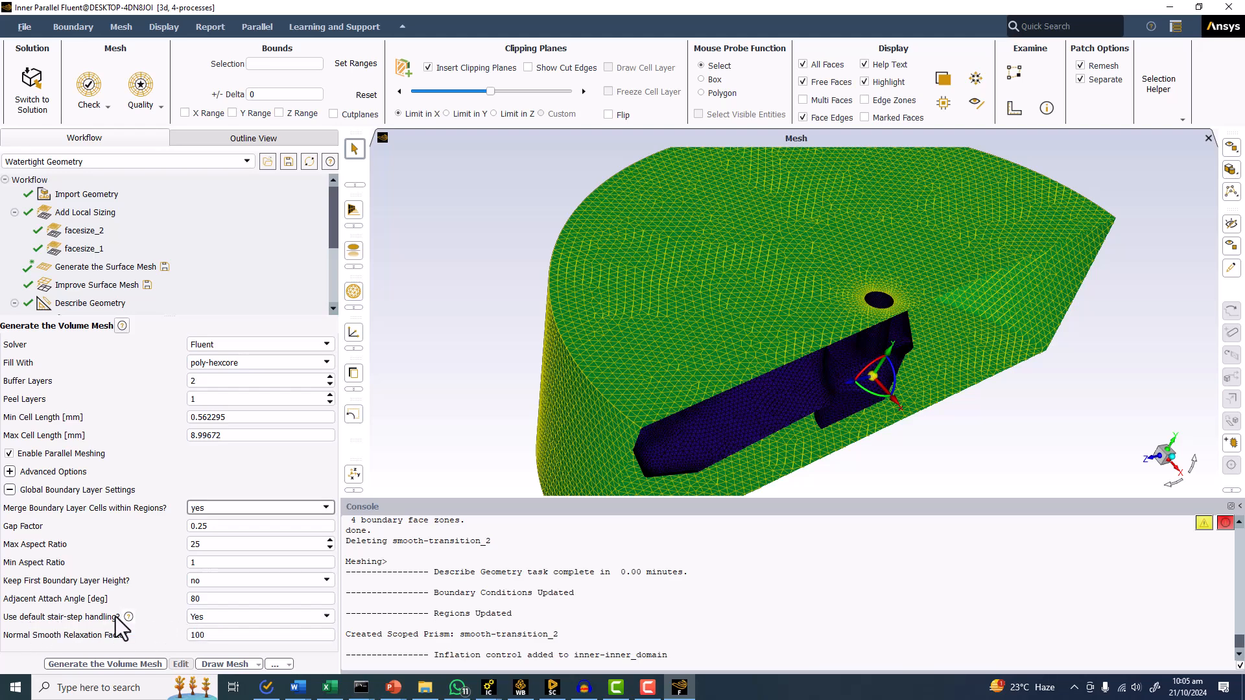
click(235, 617)
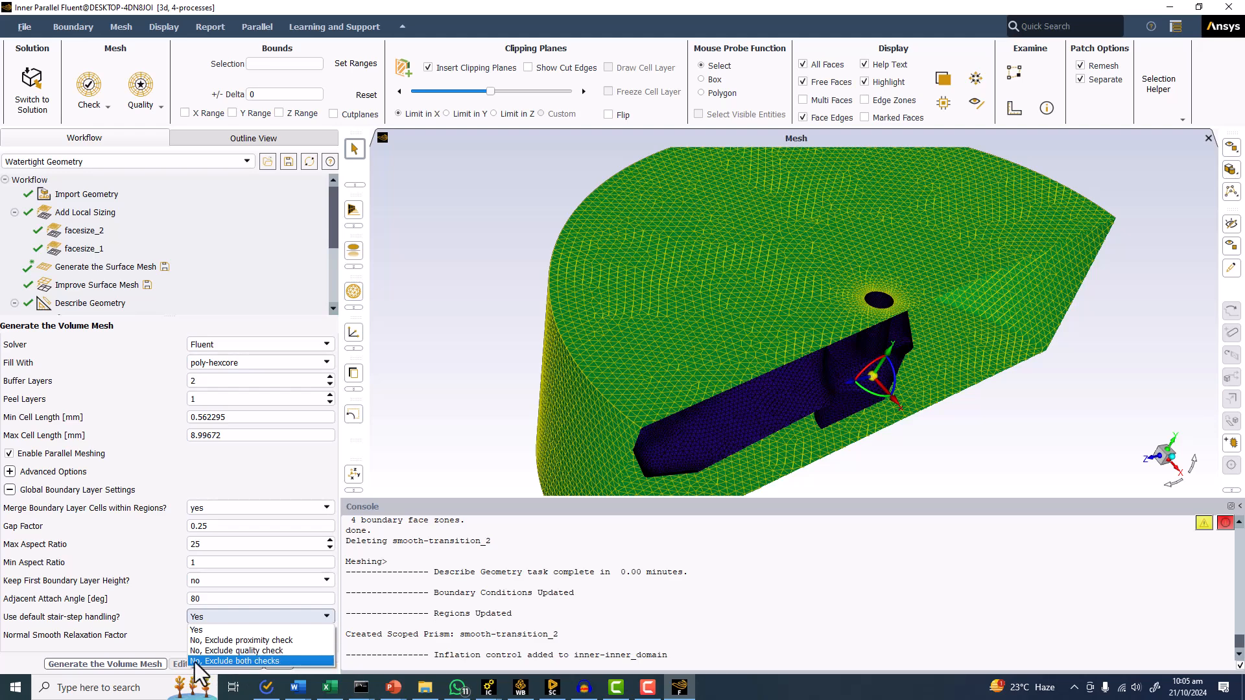
click(235, 641)
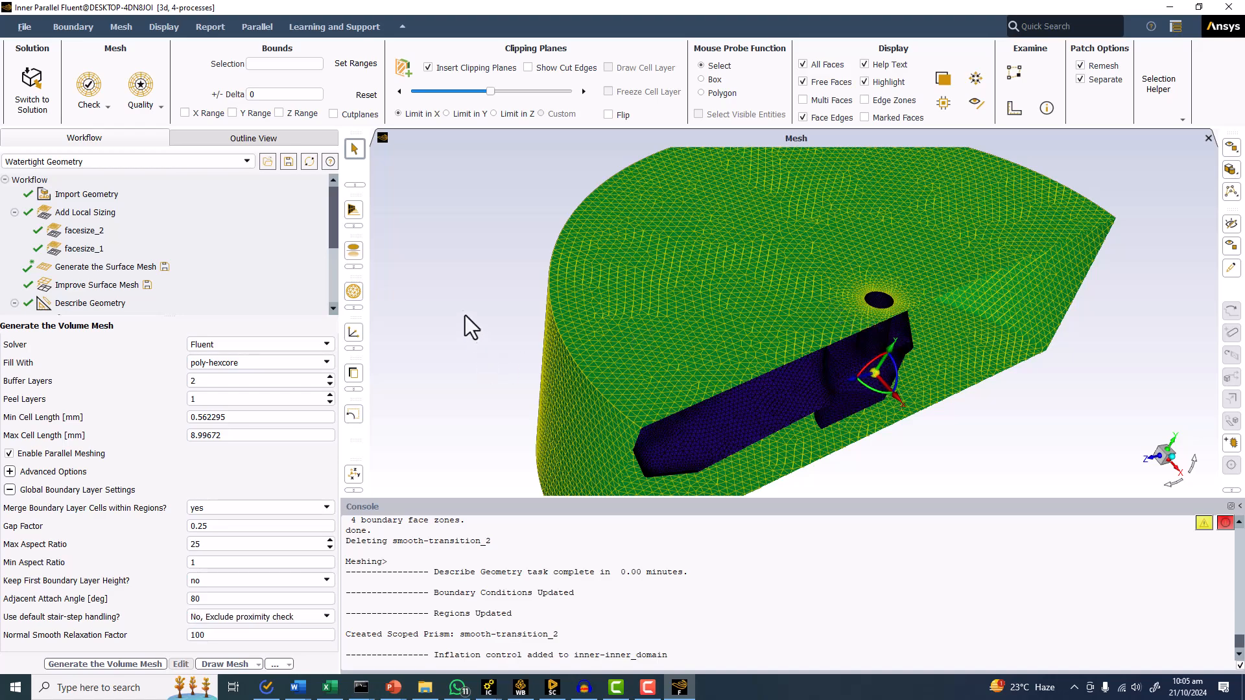
drag(469, 319, 455, 301)
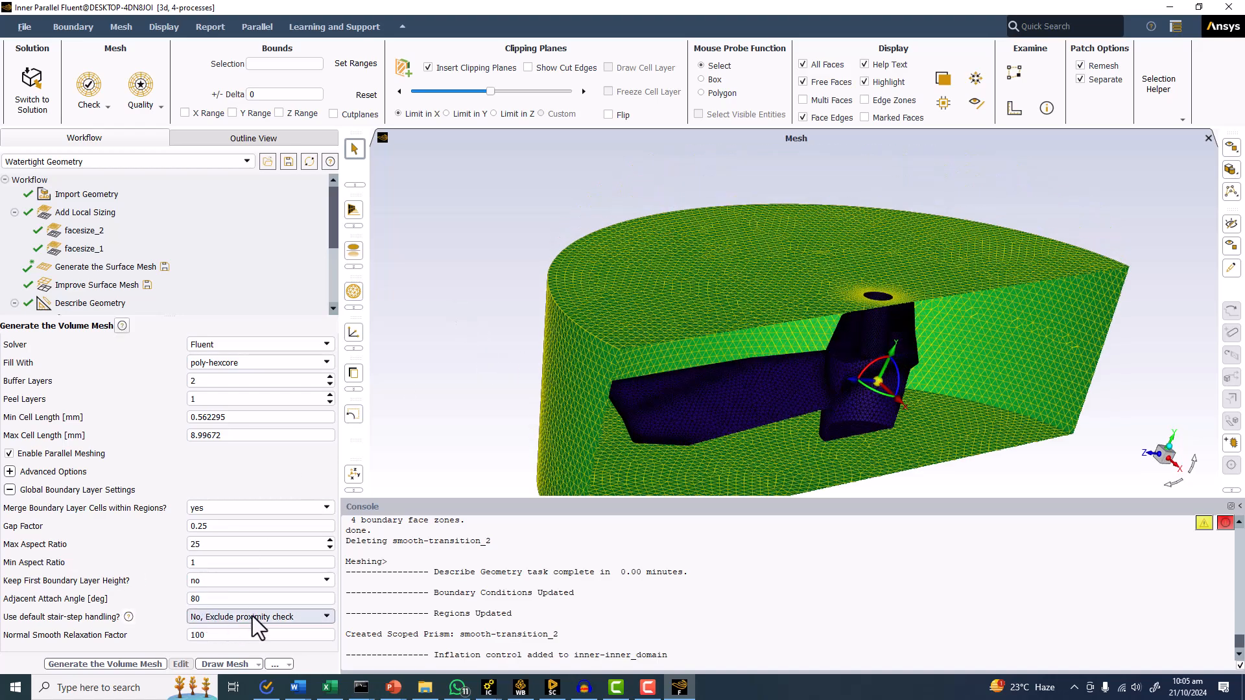
click(88, 664)
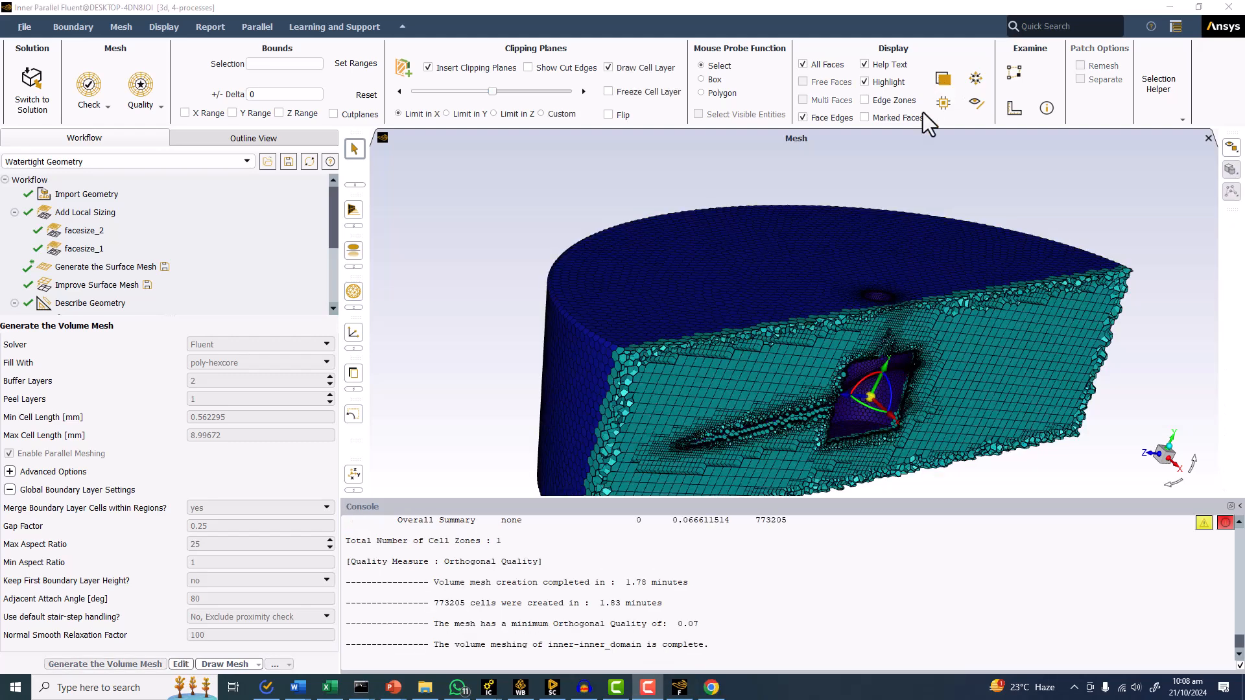
Inspect the prism layers around the blade and hub on the clipped volume mesh and check the minimum orthogonal quality.
drag(842, 311, 719, 279)
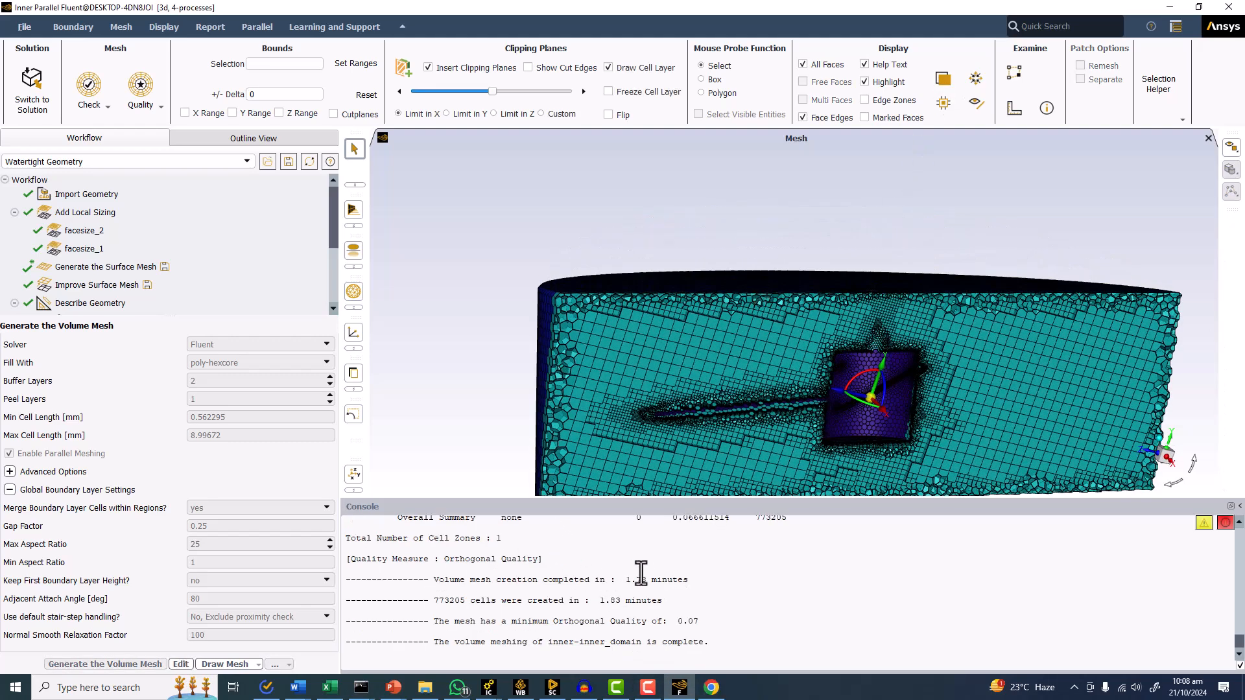
scroll(675, 548, up, 1)
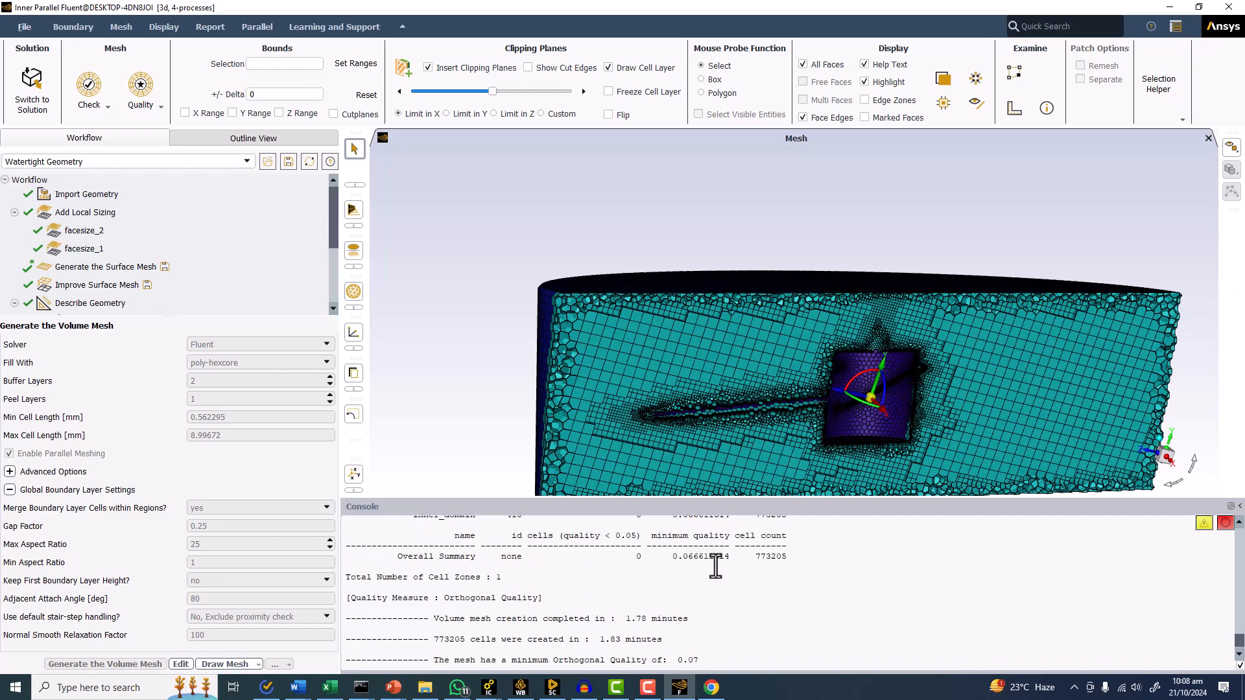
scroll(730, 382, up, 5)
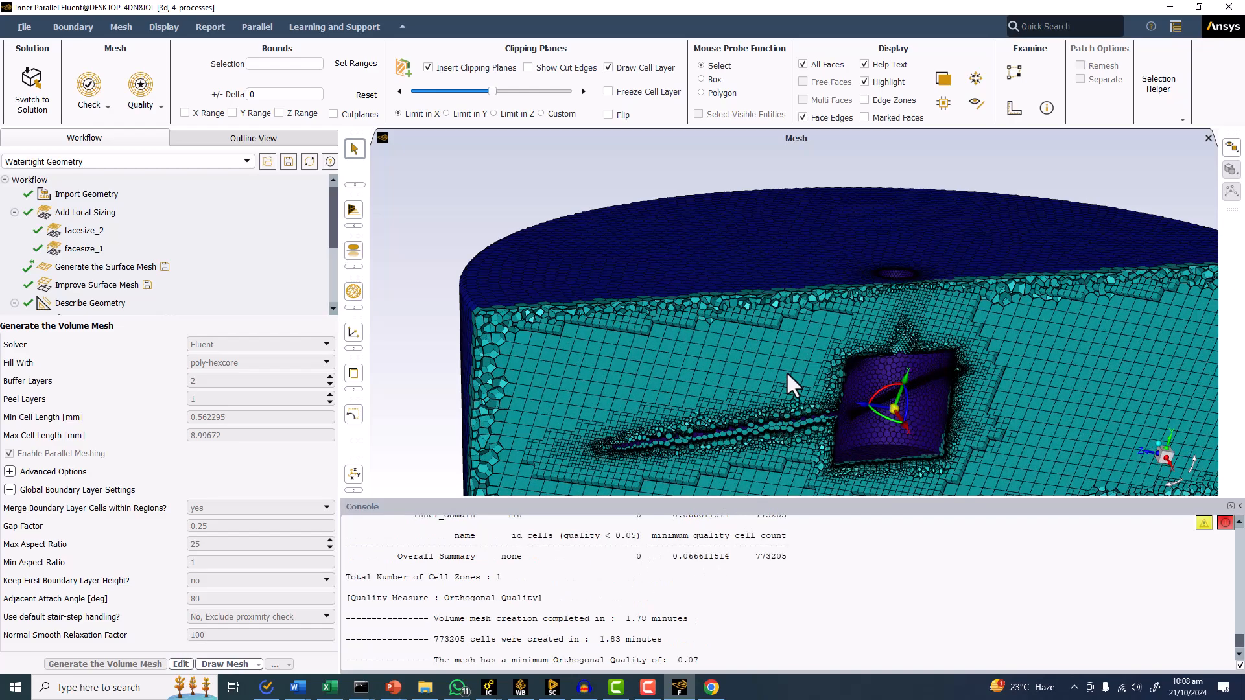
middle_drag(789, 406, 705, 288)
scroll(579, 326, up, 6)
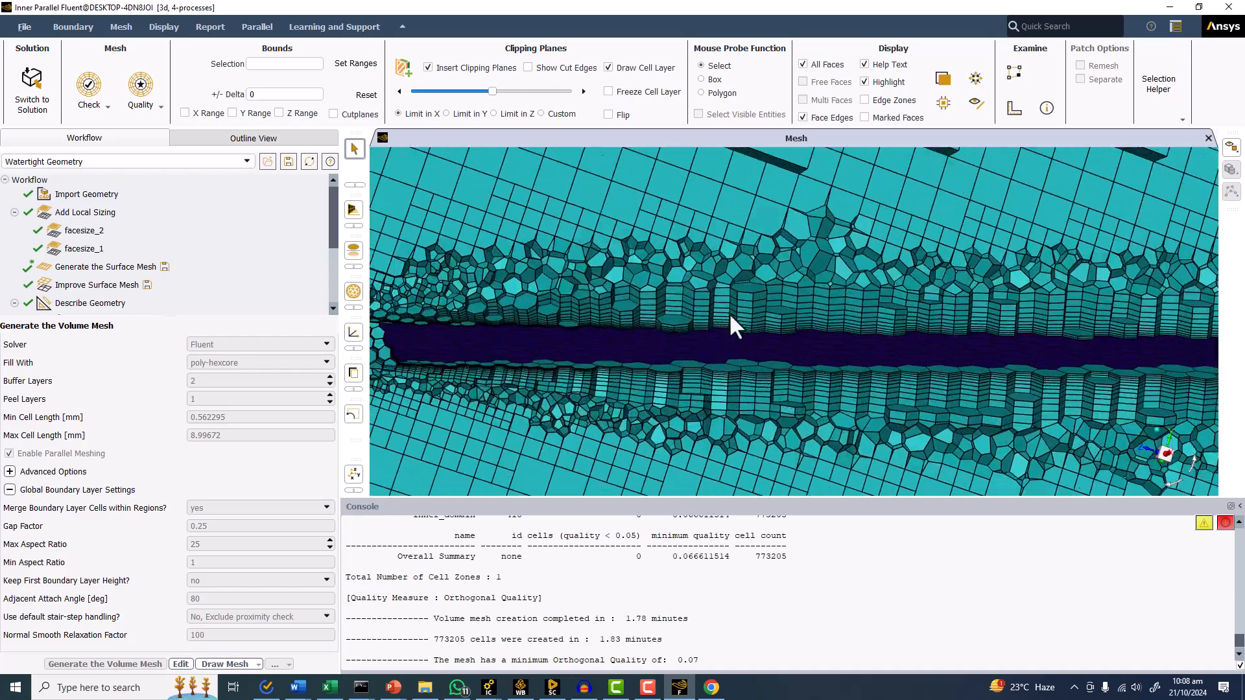
drag(668, 311, 620, 368)
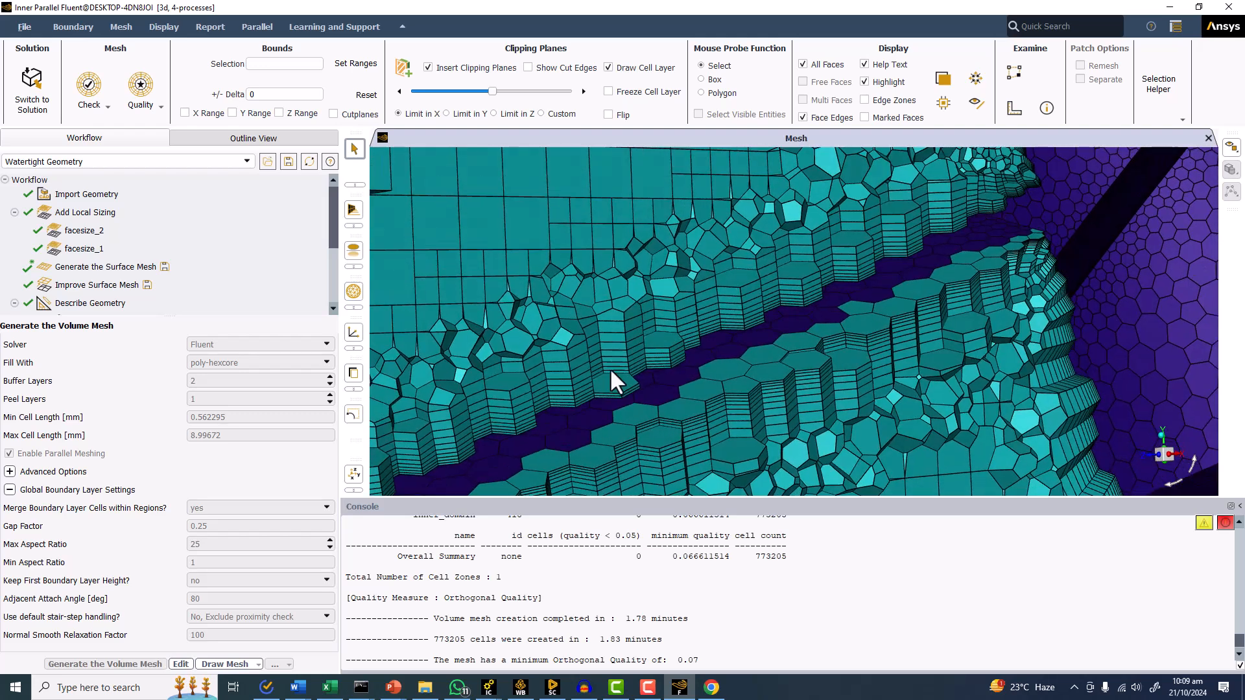
Review the facesize_2 and facesize_1 local sizing settings and recheck the volume mesh quality summary.
click(80, 231)
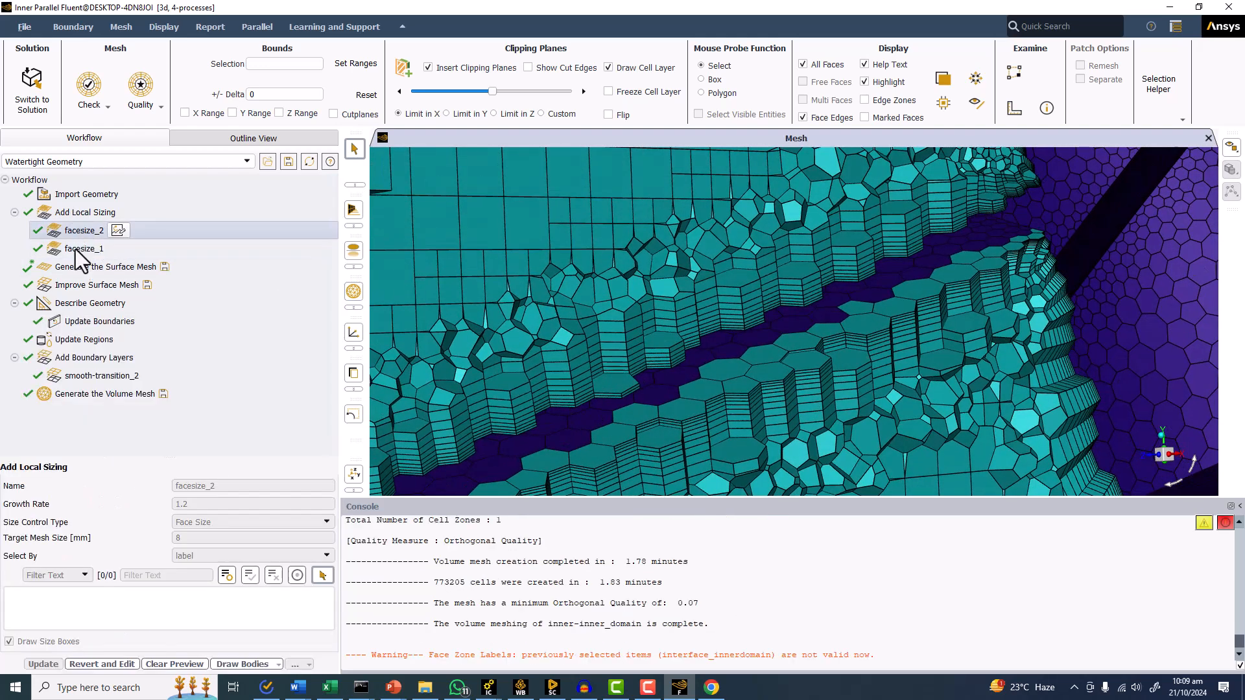
click(76, 250)
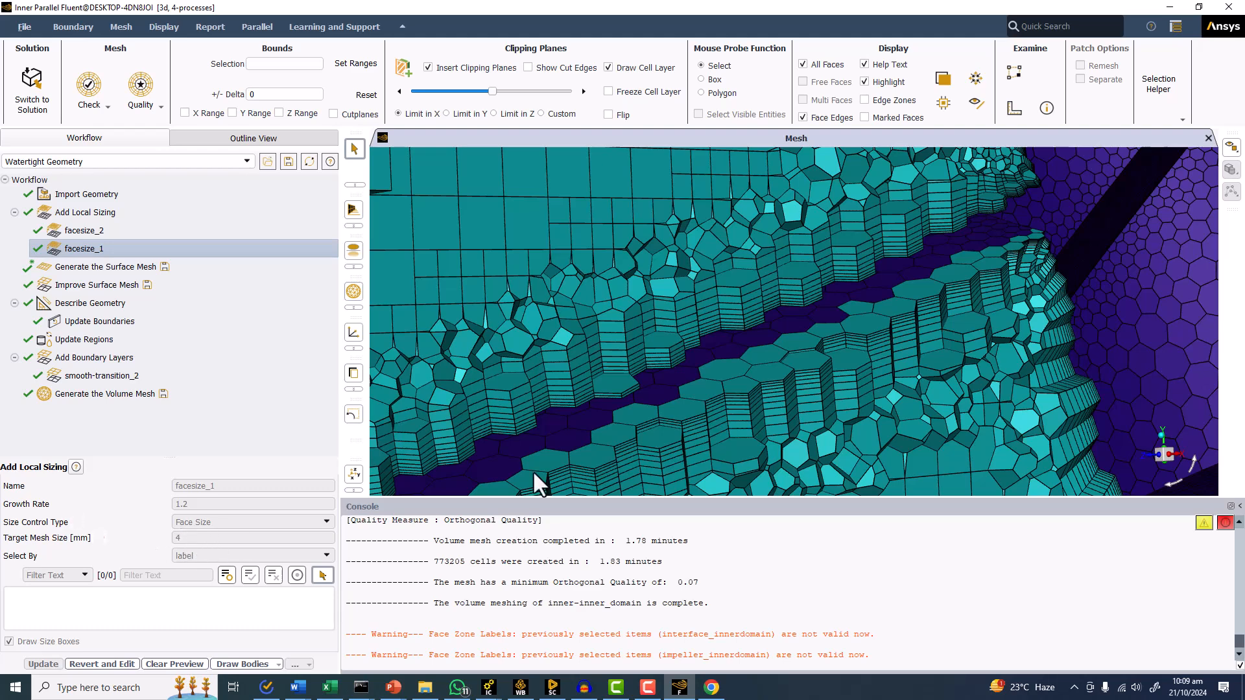
scroll(675, 583, up, 3)
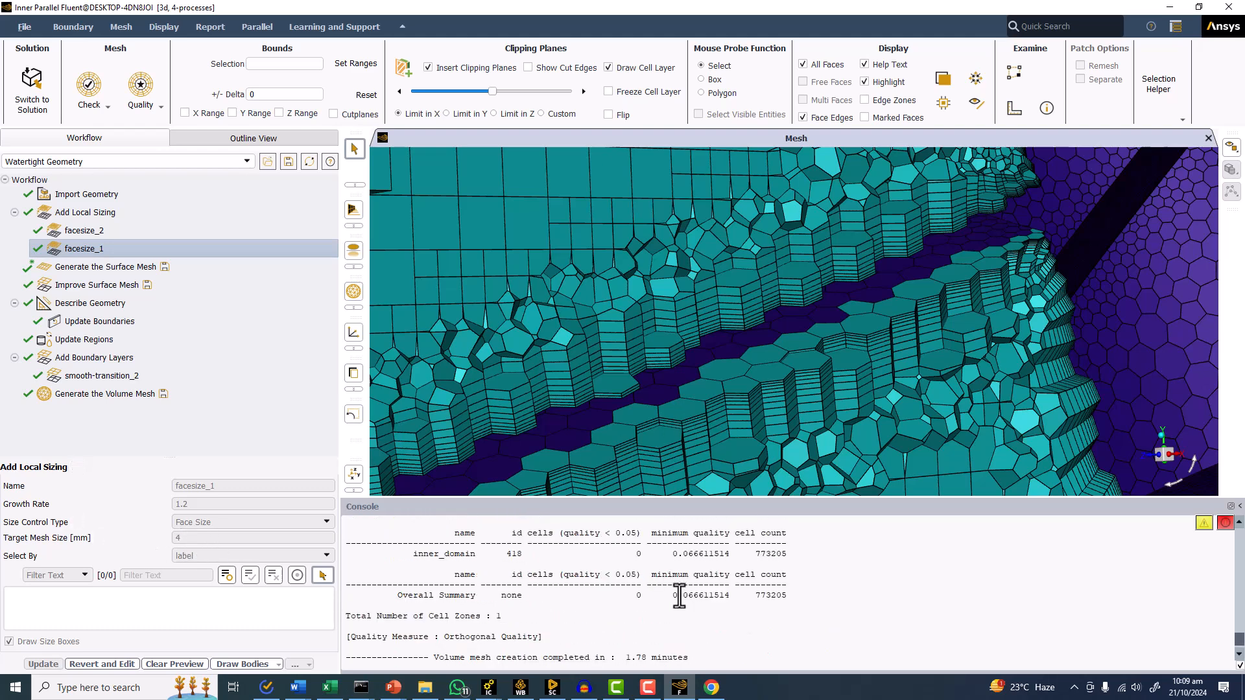
scroll(744, 572, down, 2)
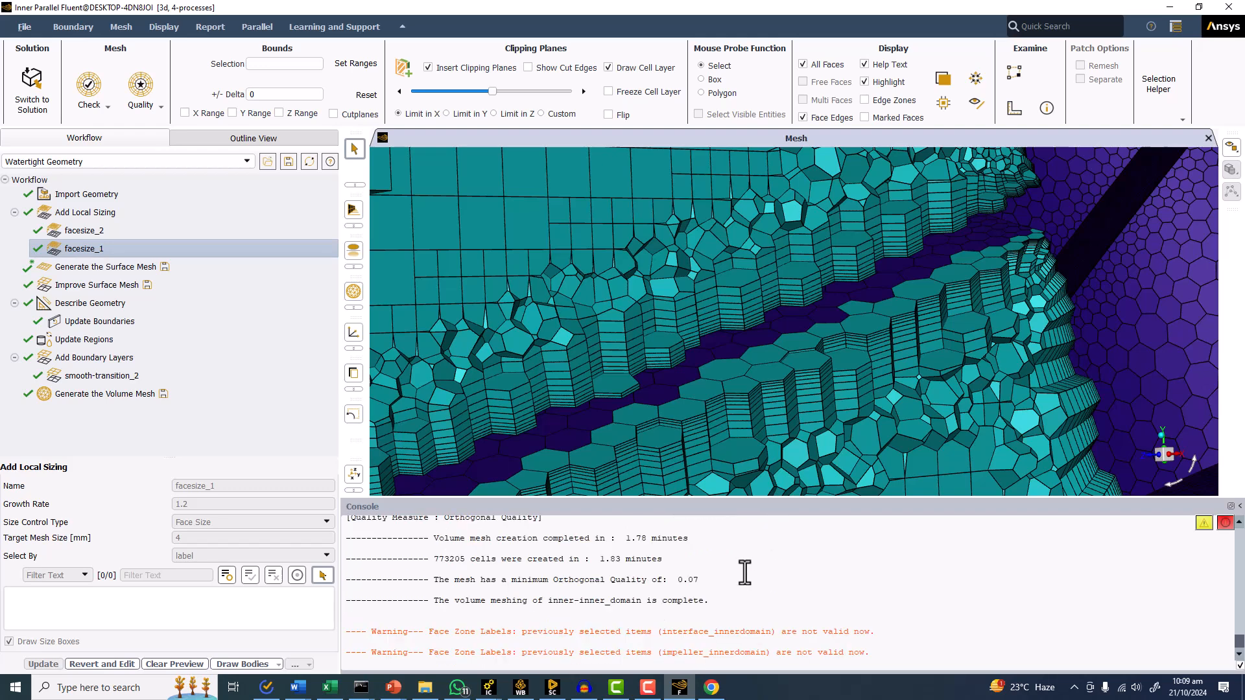
Insert an Improve Volume Mesh task after volume mesh generation and run it with the Orthogonal method and a 0.15 cell quality limit.
click(101, 393)
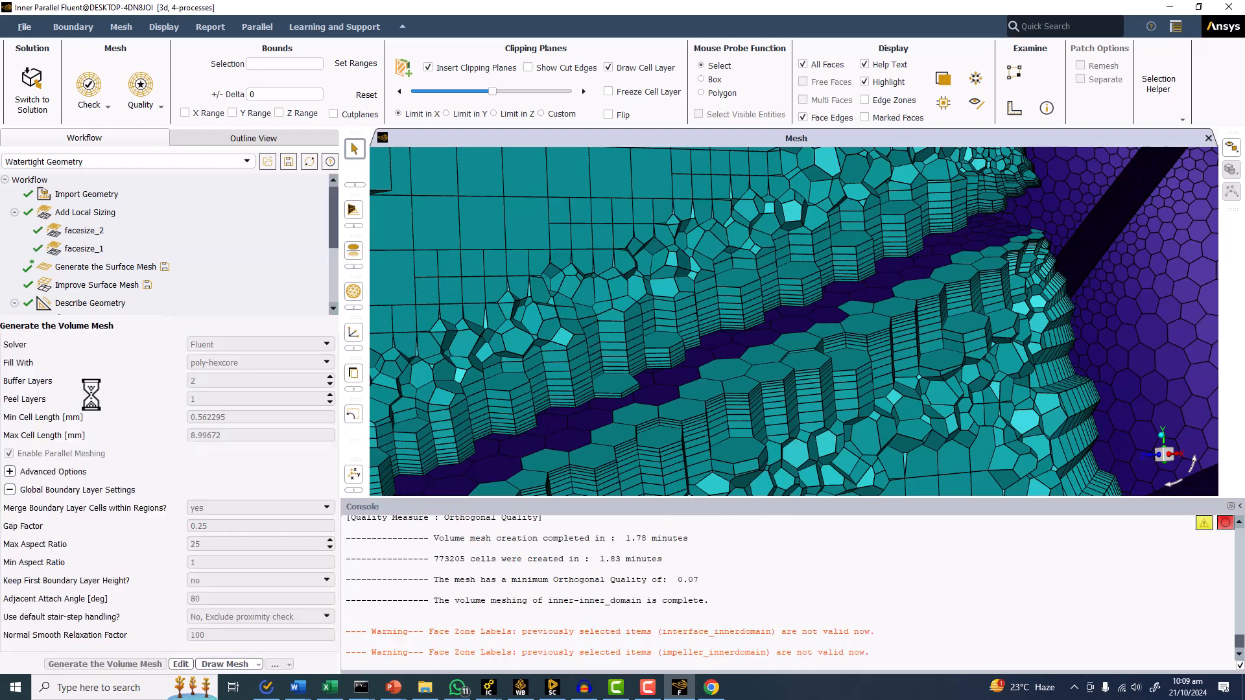
right_click(80, 290)
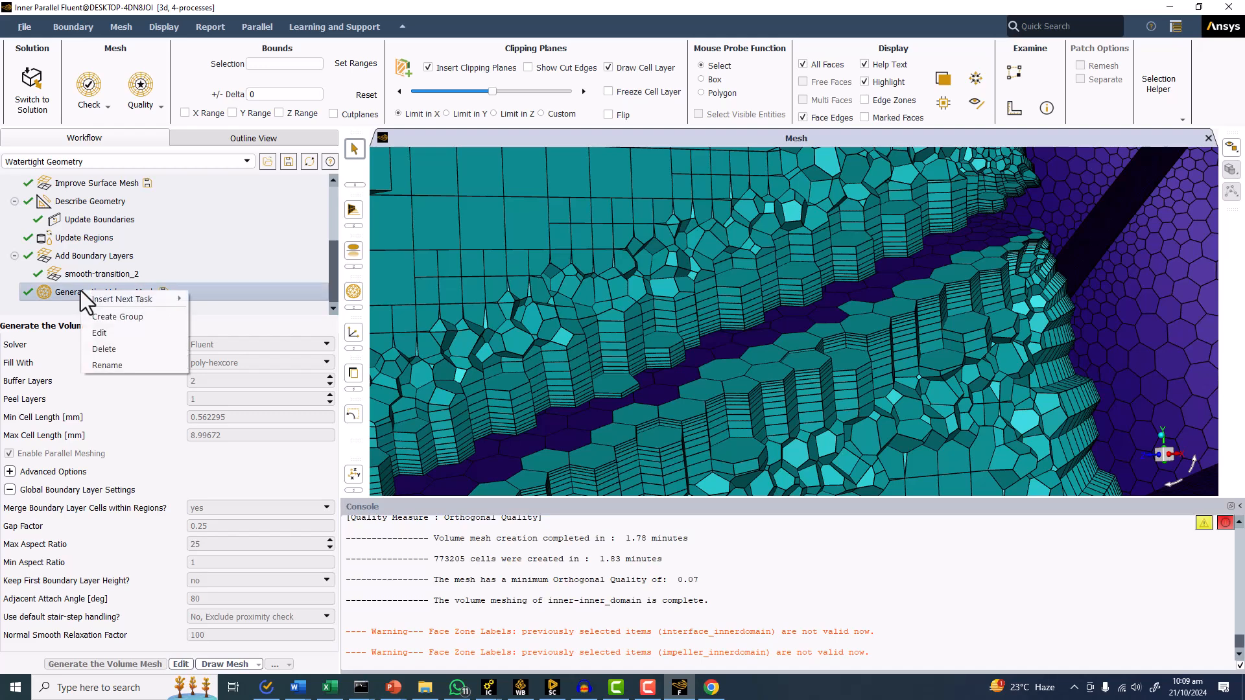
mouse_move(129, 301)
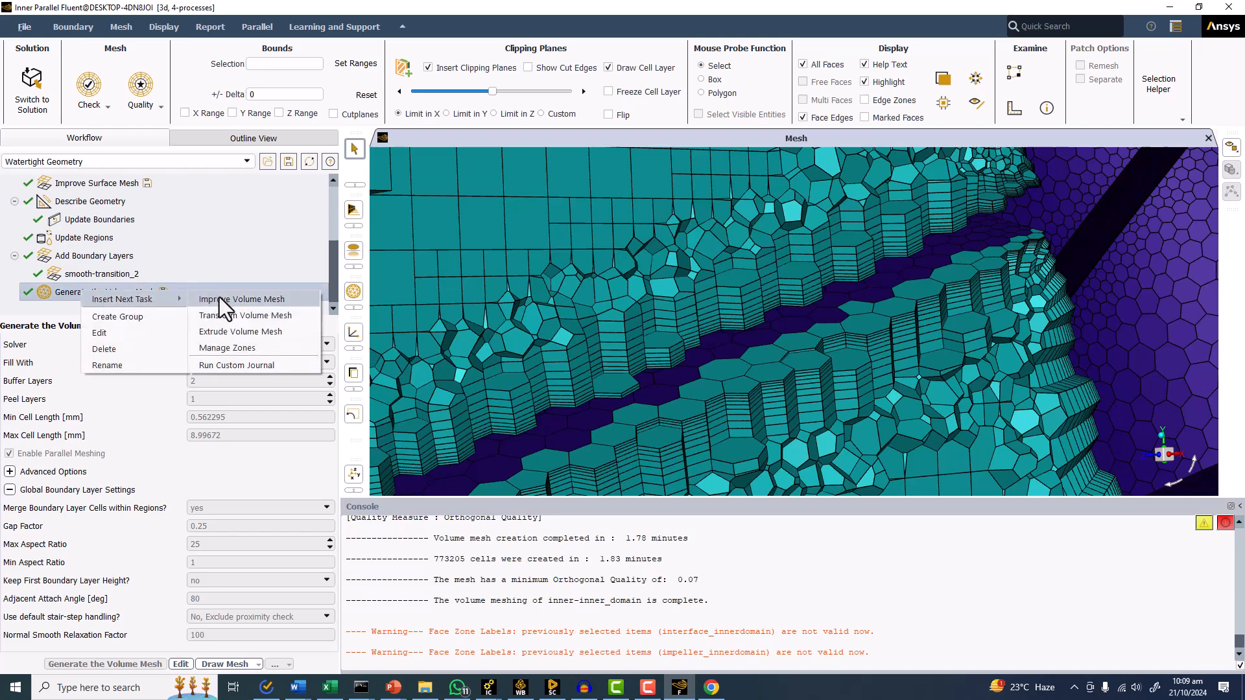
click(219, 299)
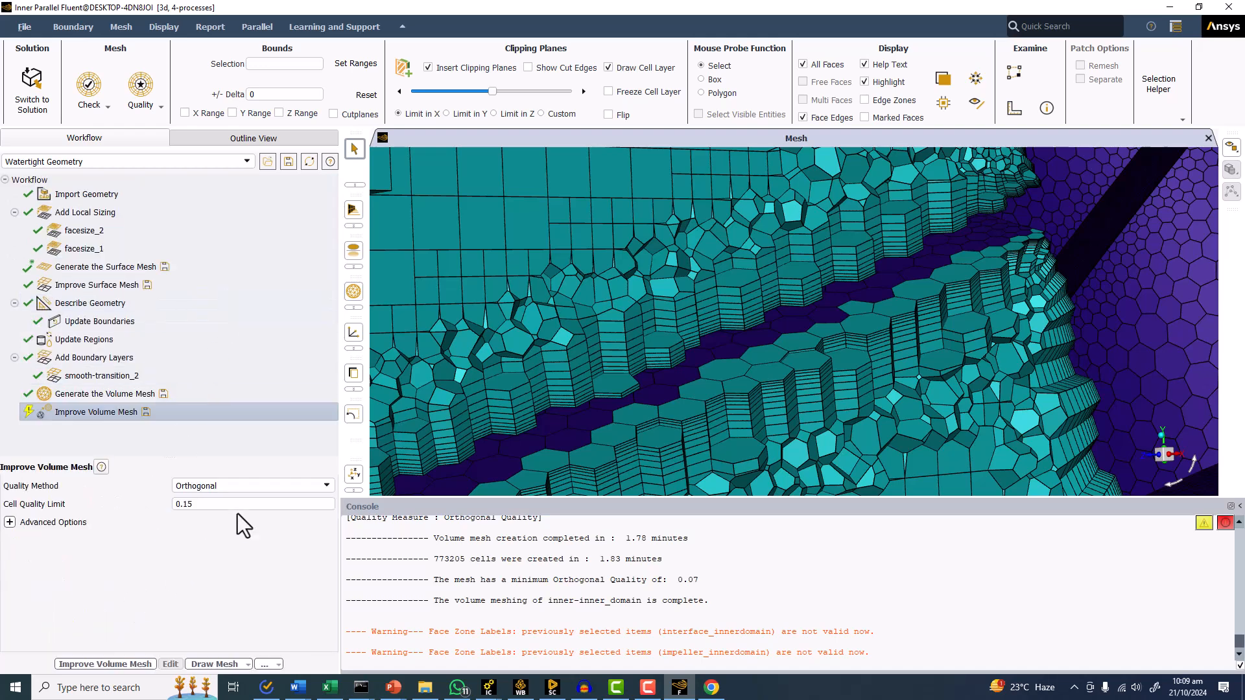
click(126, 663)
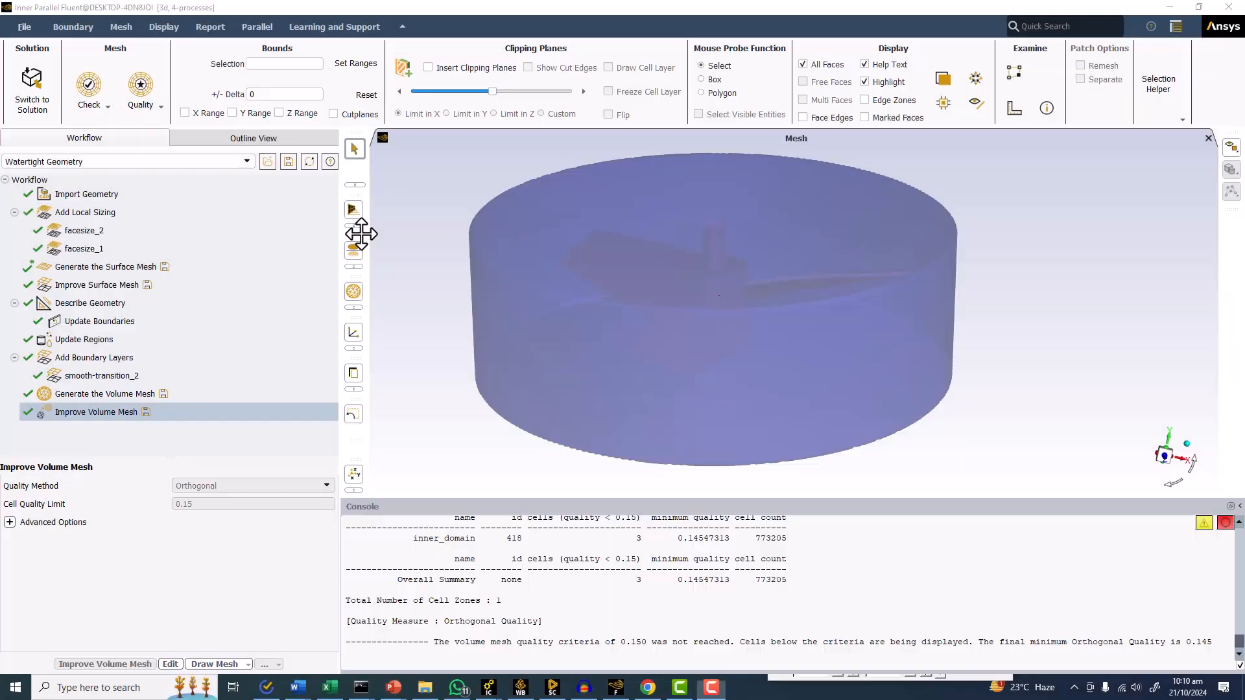
Read the console report on the final orthogonal quality of the improved volume mesh.
drag(434, 193, 467, 286)
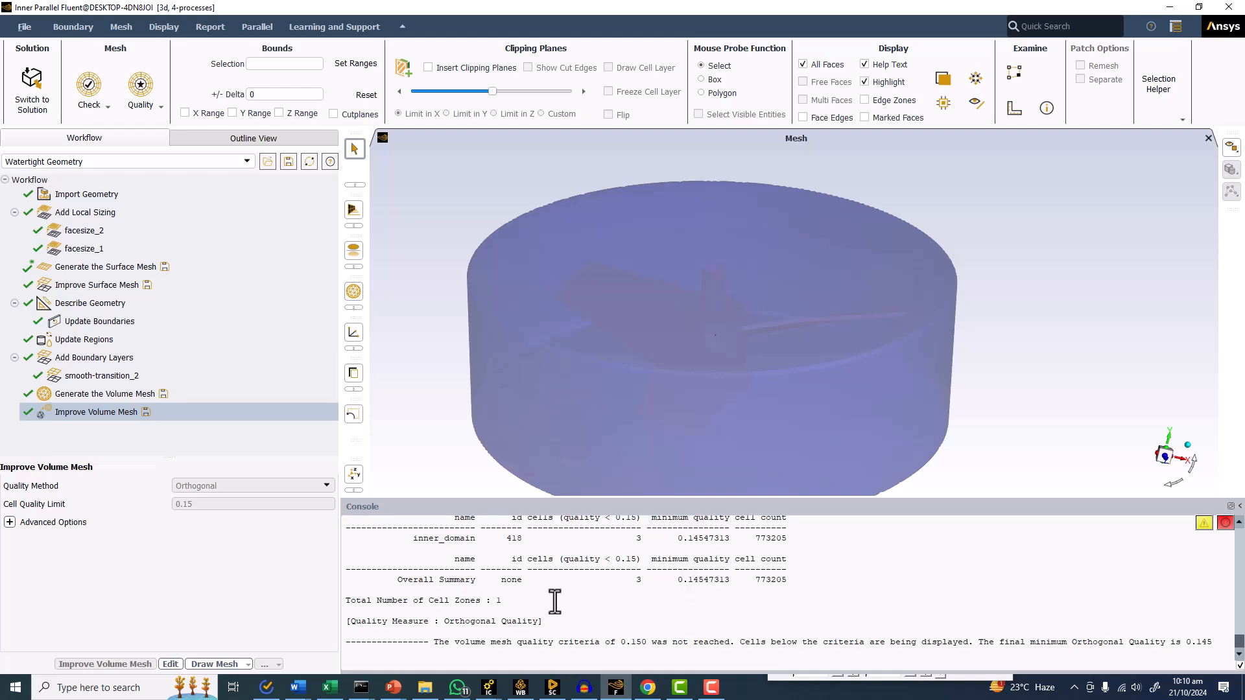
drag(438, 642, 1112, 647)
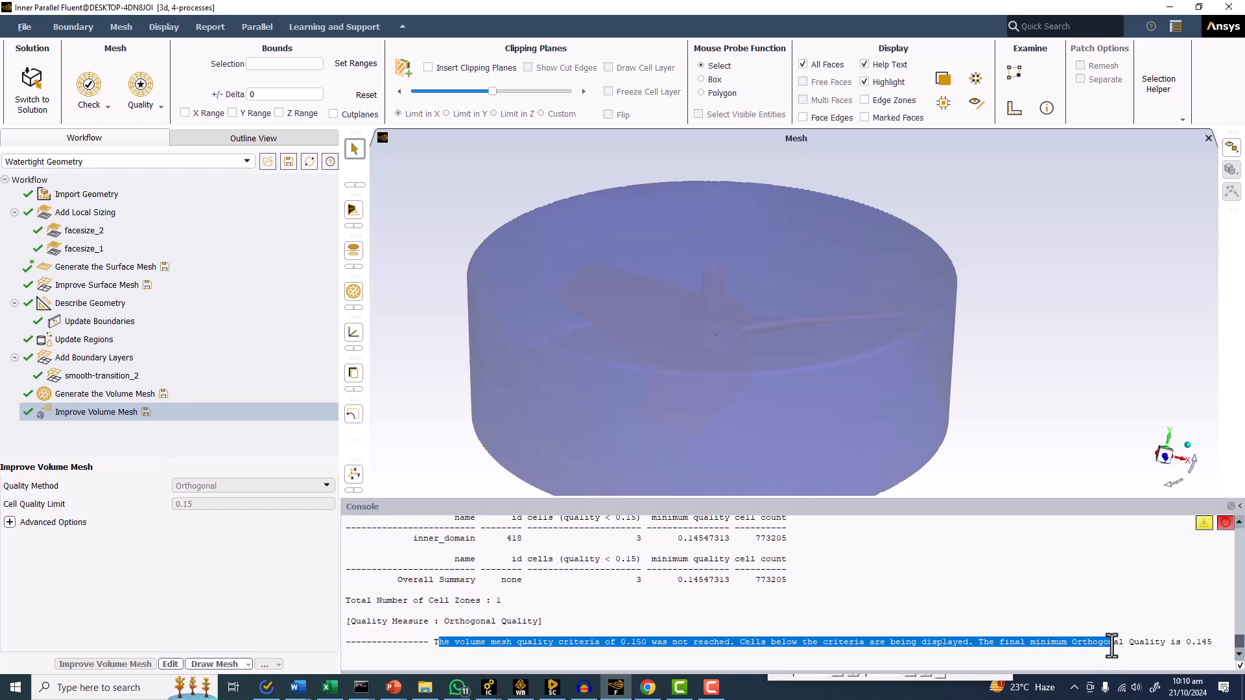
click(721, 632)
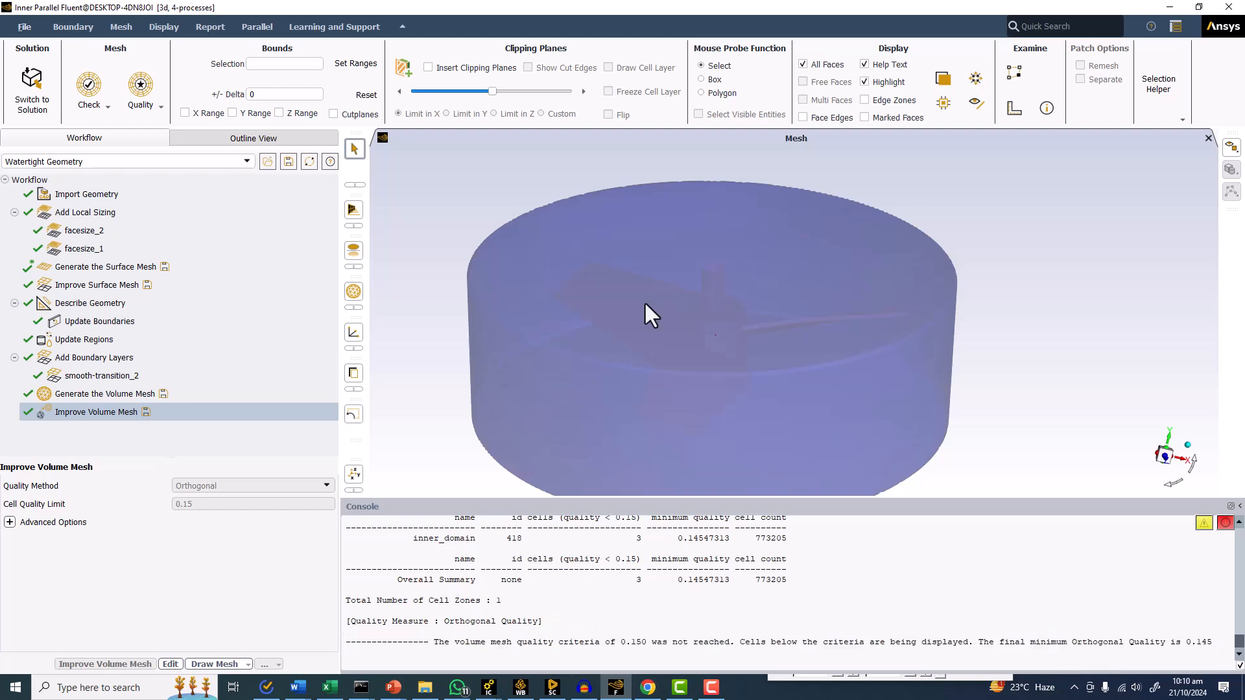
Reset the inner domain display and make it transparent to view the impeller and shaft inside.
drag(653, 339, 651, 356)
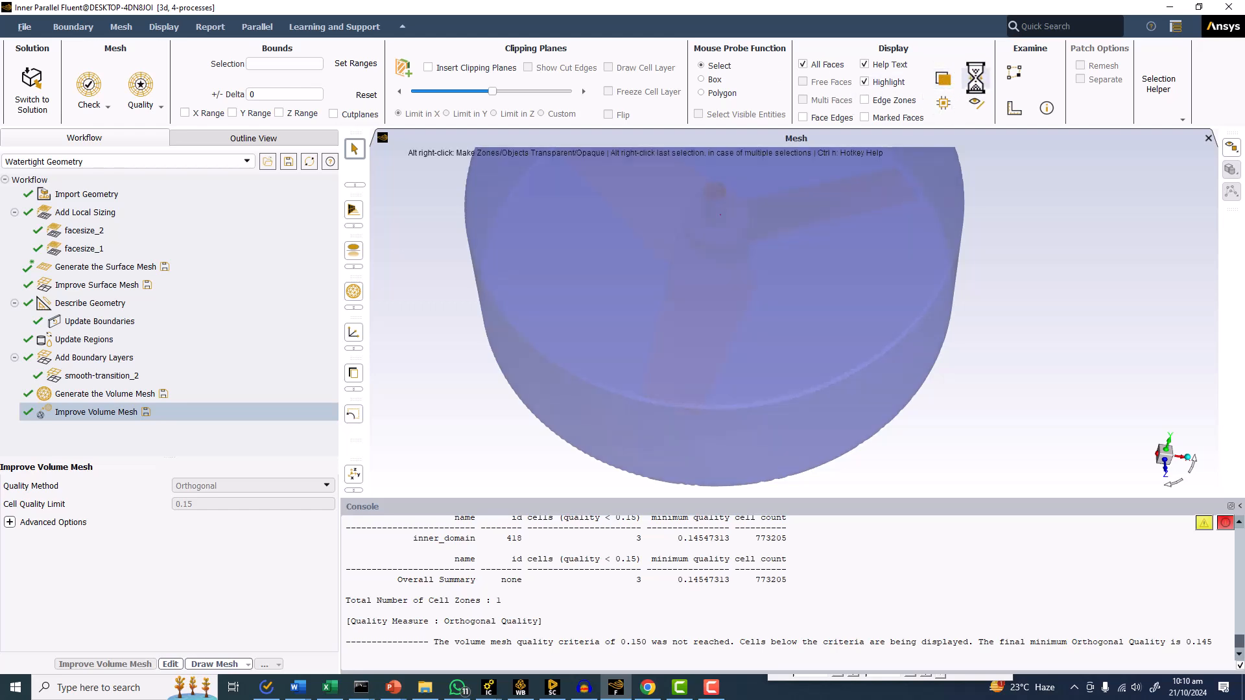
click(976, 103)
click(946, 105)
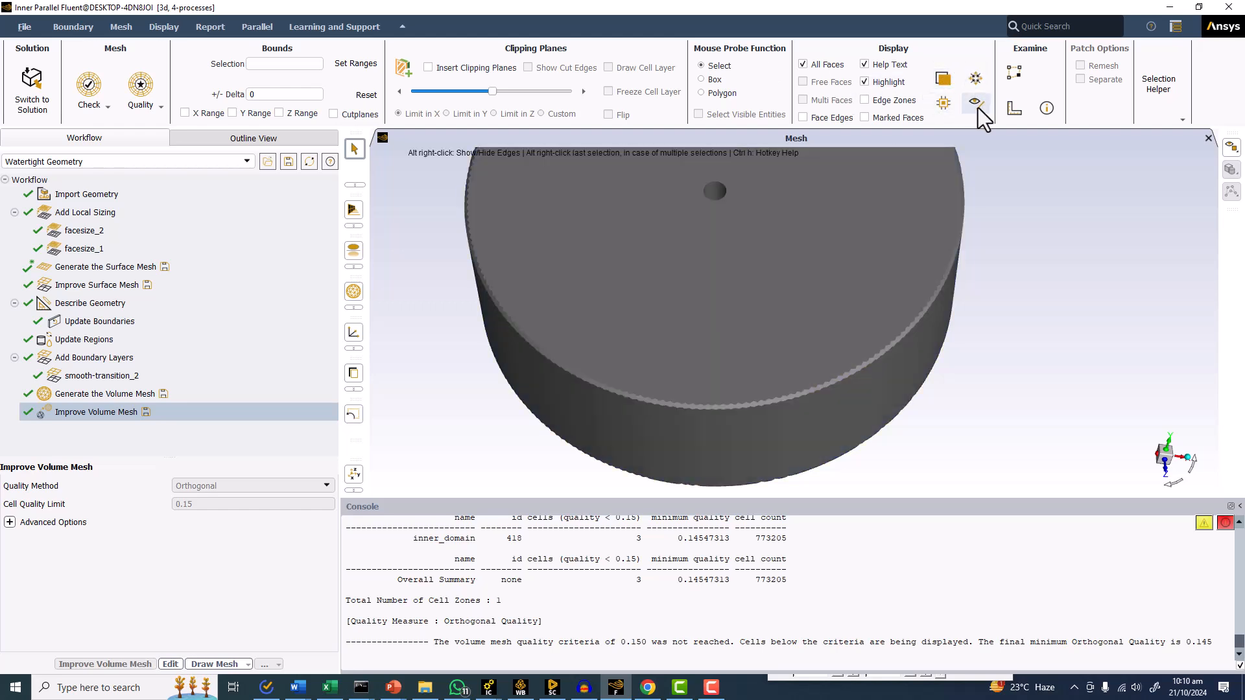
click(944, 79)
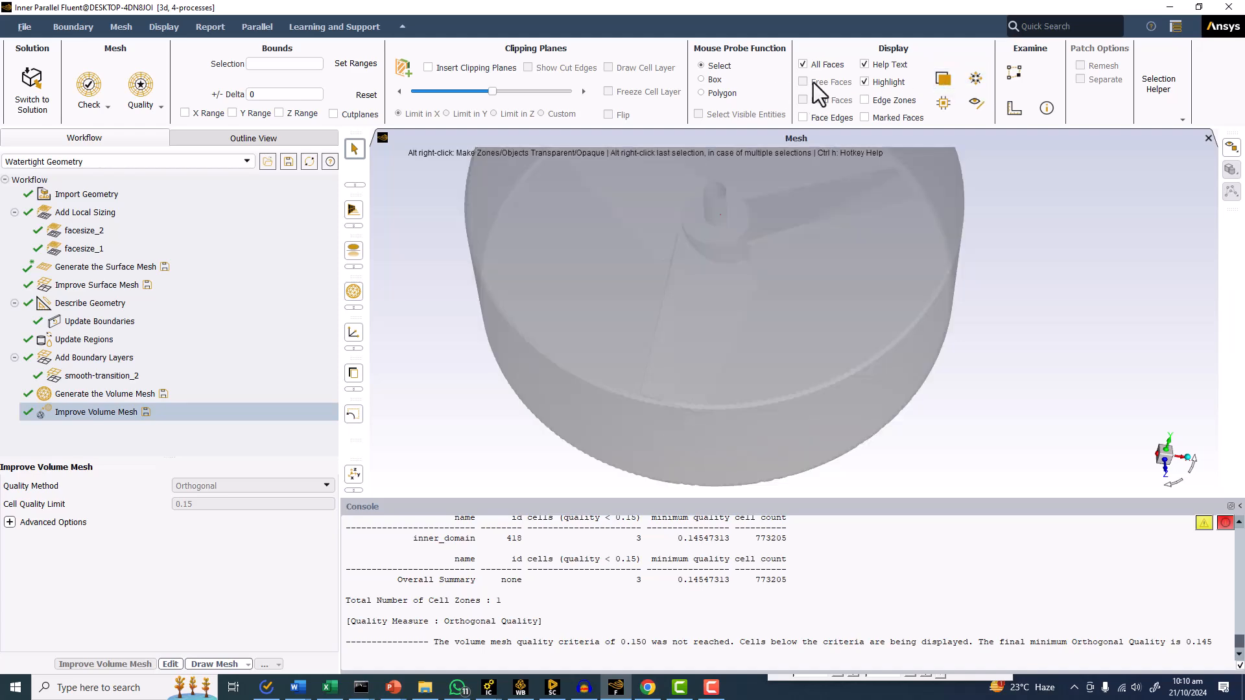
Show the face edges on the inner domain and reset its display from transparent to opaque.
click(804, 119)
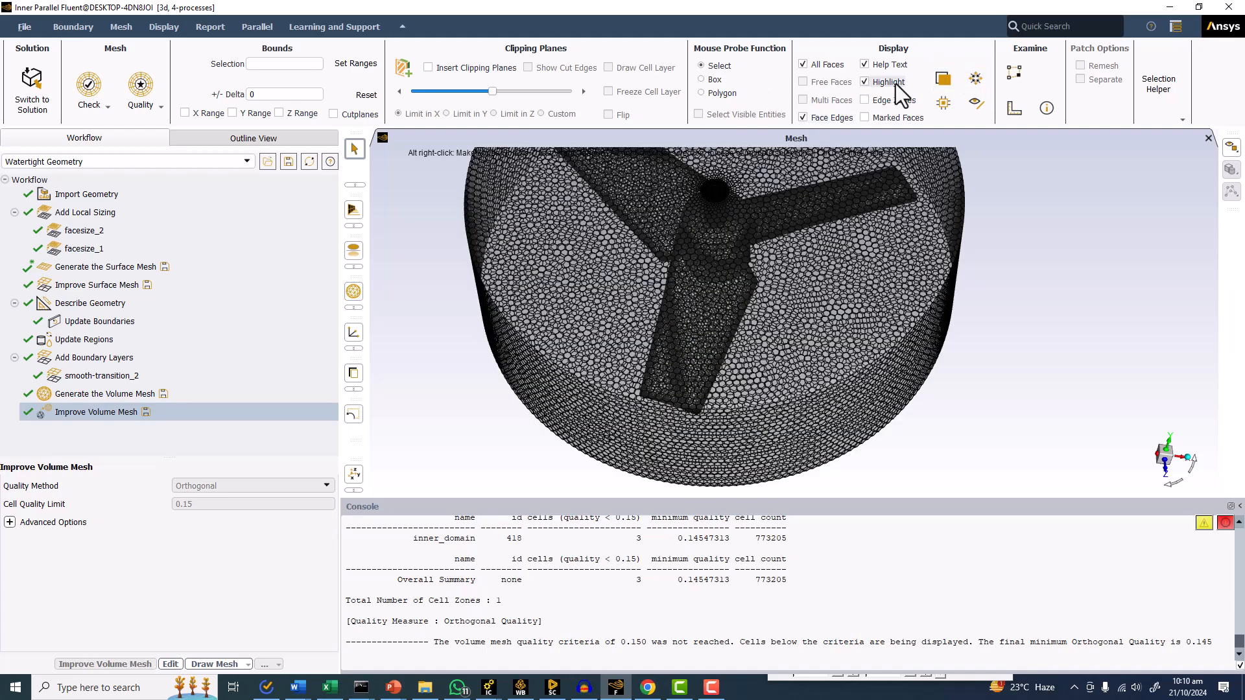
click(946, 104)
click(976, 79)
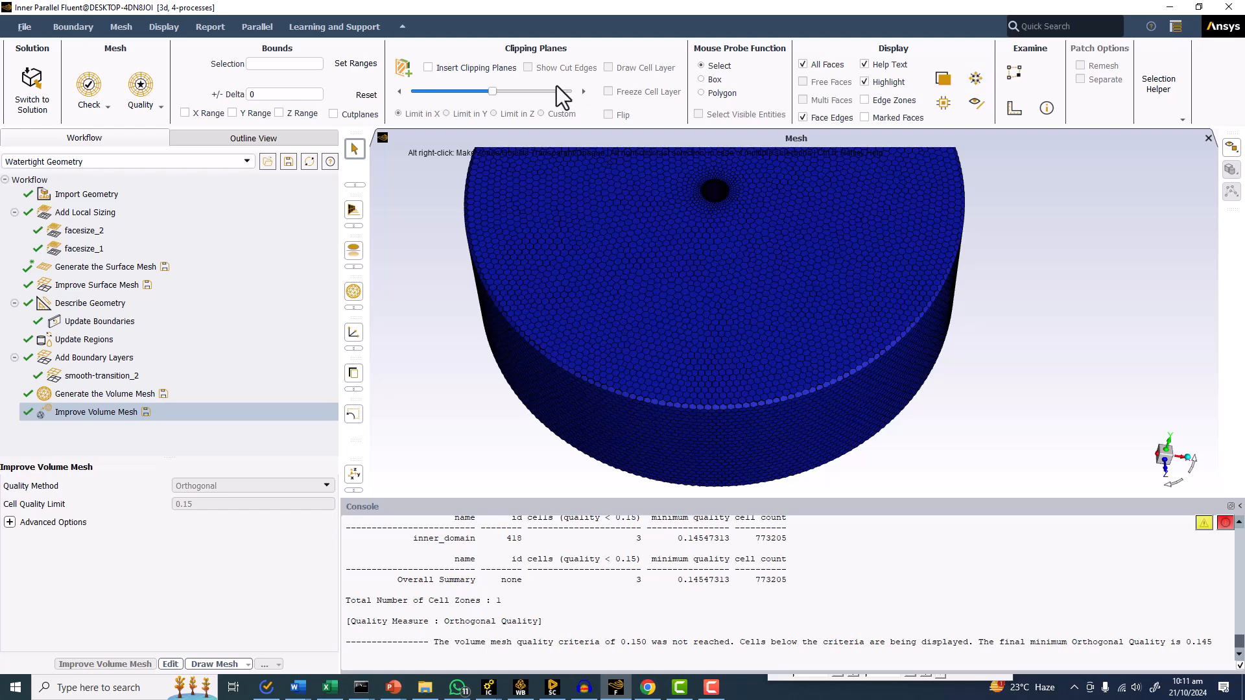
Insert a clipping plane limited in X with its cell layer drawn and examine the boundary layer cells around the impeller blade.
click(468, 68)
click(608, 67)
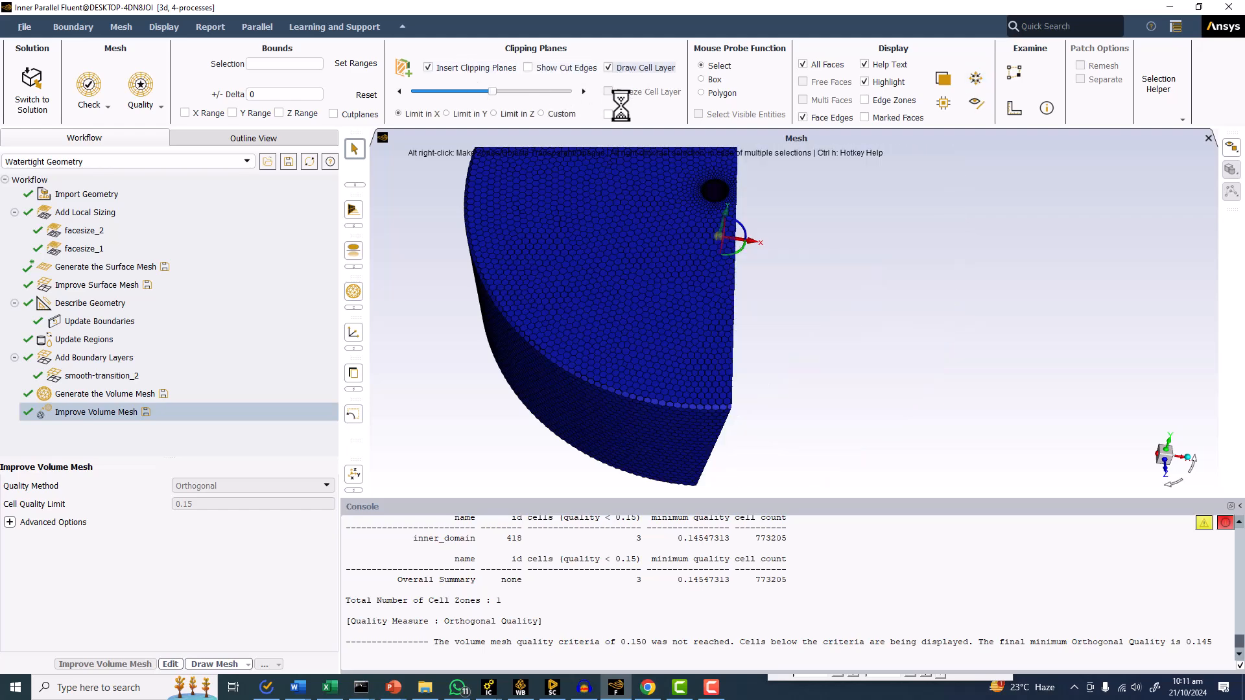
mouse_move(581, 238)
mouse_down()
mouse_move(662, 281)
mouse_move(402, 247)
mouse_move(645, 279)
mouse_move(698, 320)
mouse_move(780, 325)
mouse_up()
scroll(781, 324, up, 4)
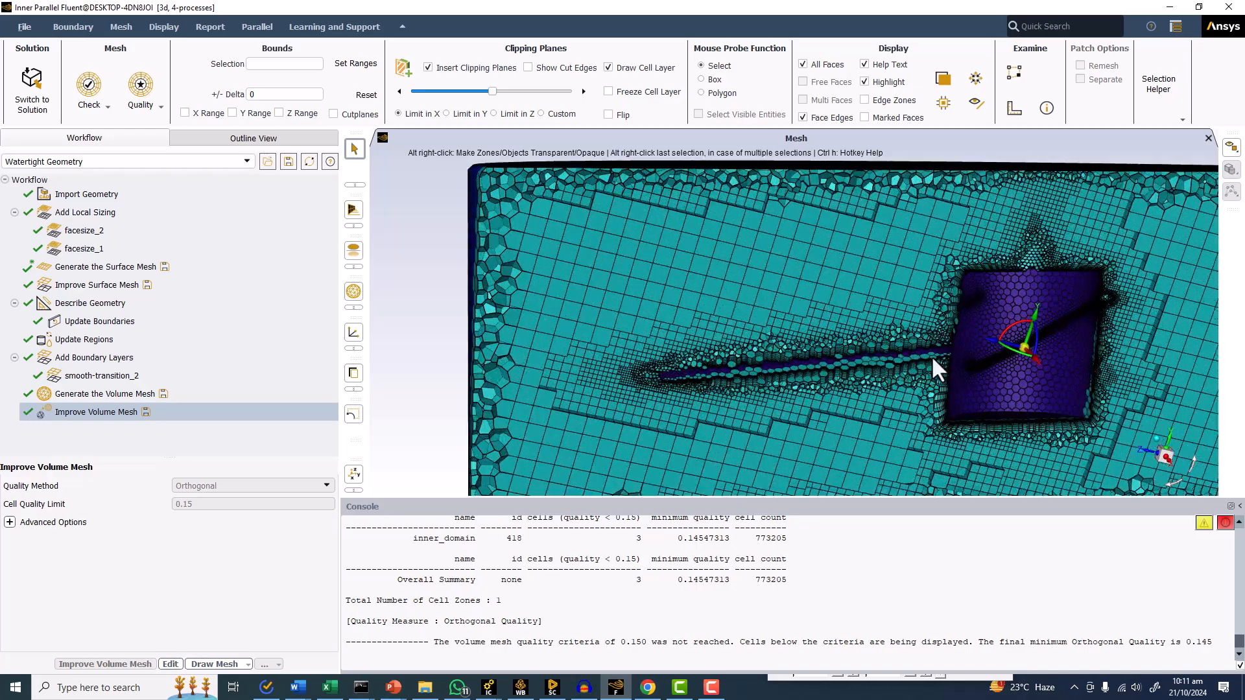
scroll(931, 355, up, 10)
drag(988, 252, 544, 296)
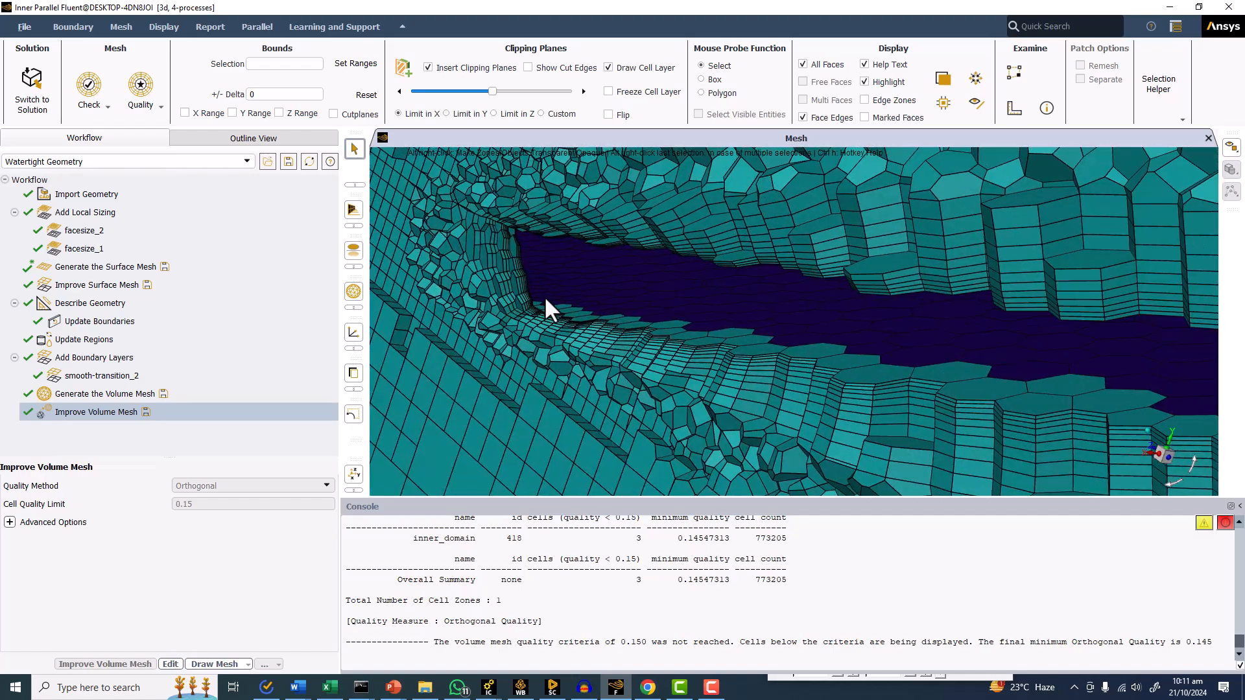
Shift the X clipping plane slightly along its axis and inspect the boundary layers around the blade tip.
scroll(543, 296, down, 2)
drag(491, 92, 477, 98)
drag(596, 230, 663, 238)
scroll(663, 238, up, 3)
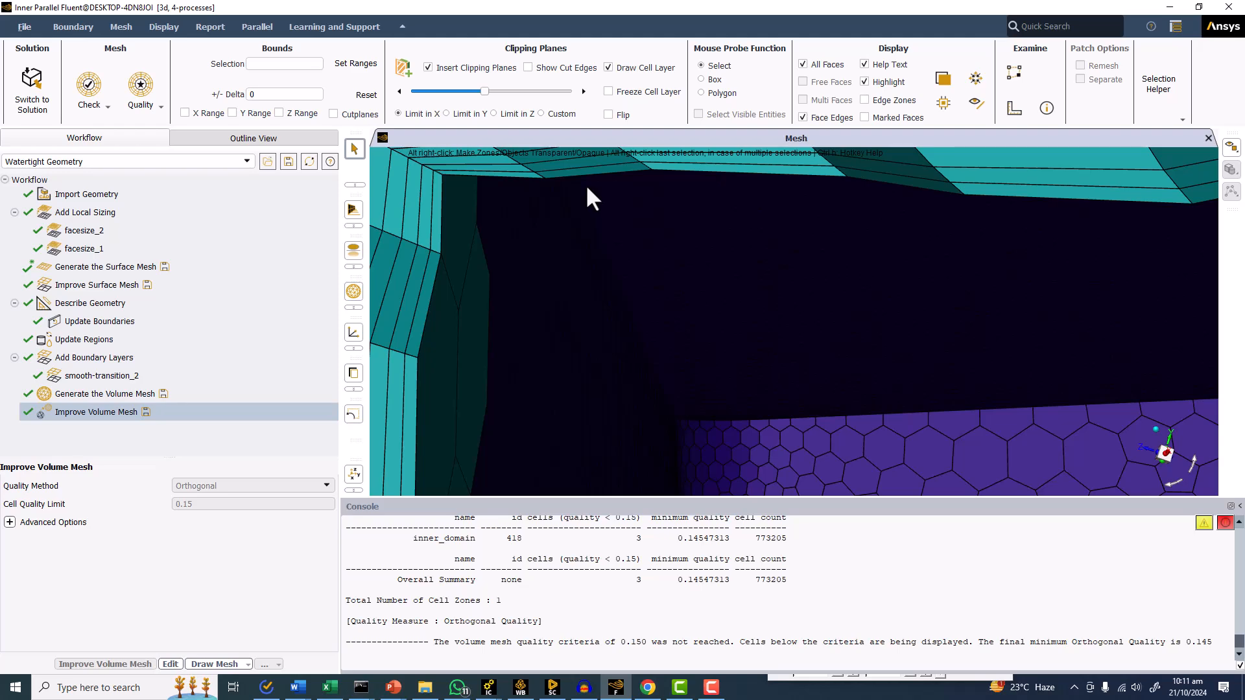
scroll(586, 184, down, 5)
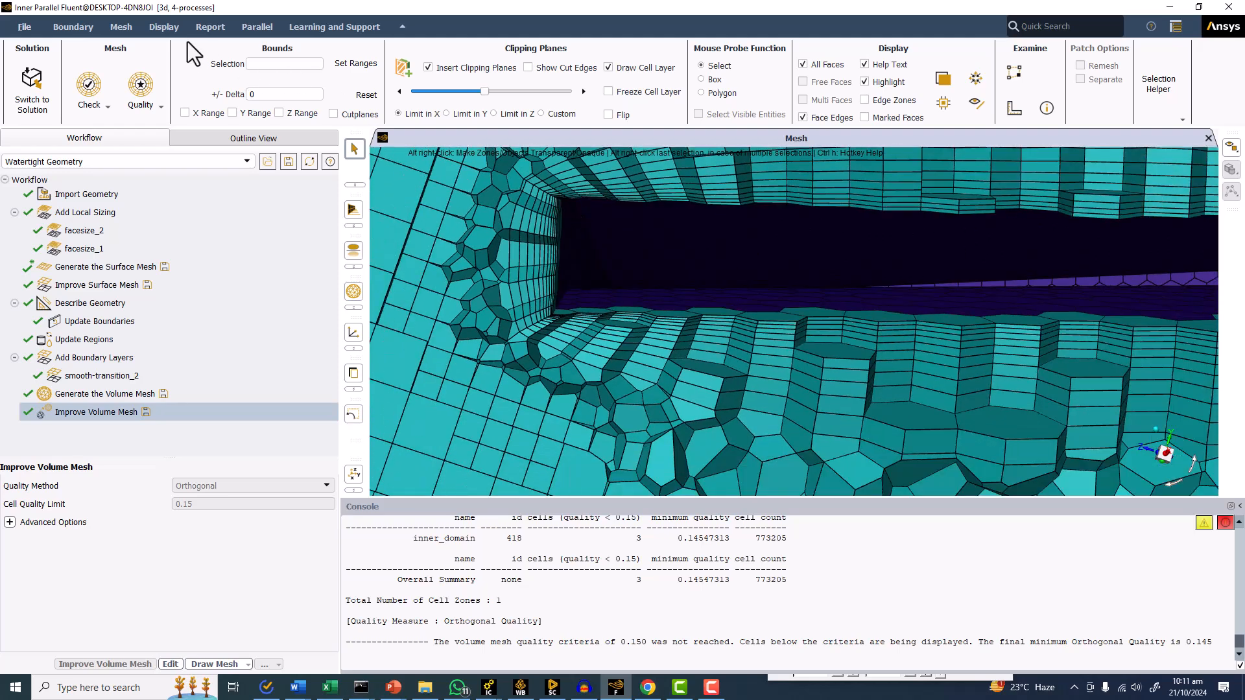
Write the improved mesh to Inner.msh.h5 in the "Tank Agitator inclined at 19deg" folder, overwriting the existing file.
click(24, 26)
mouse_move(29, 59)
click(104, 61)
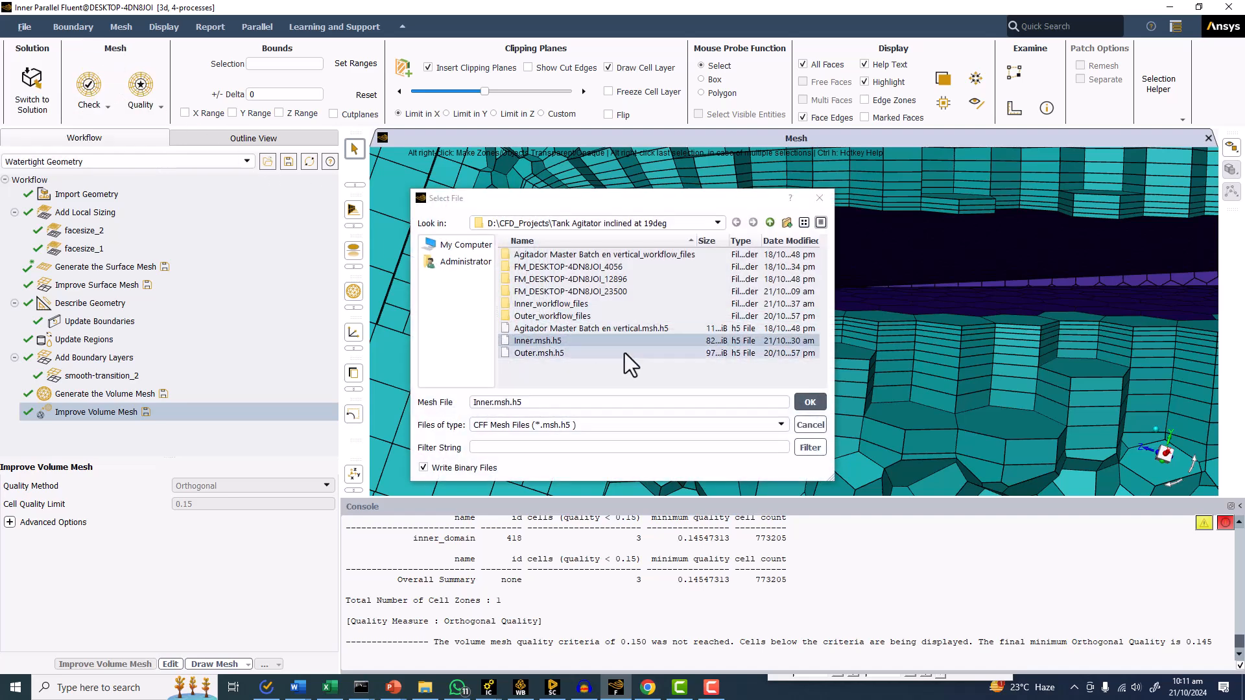
click(810, 402)
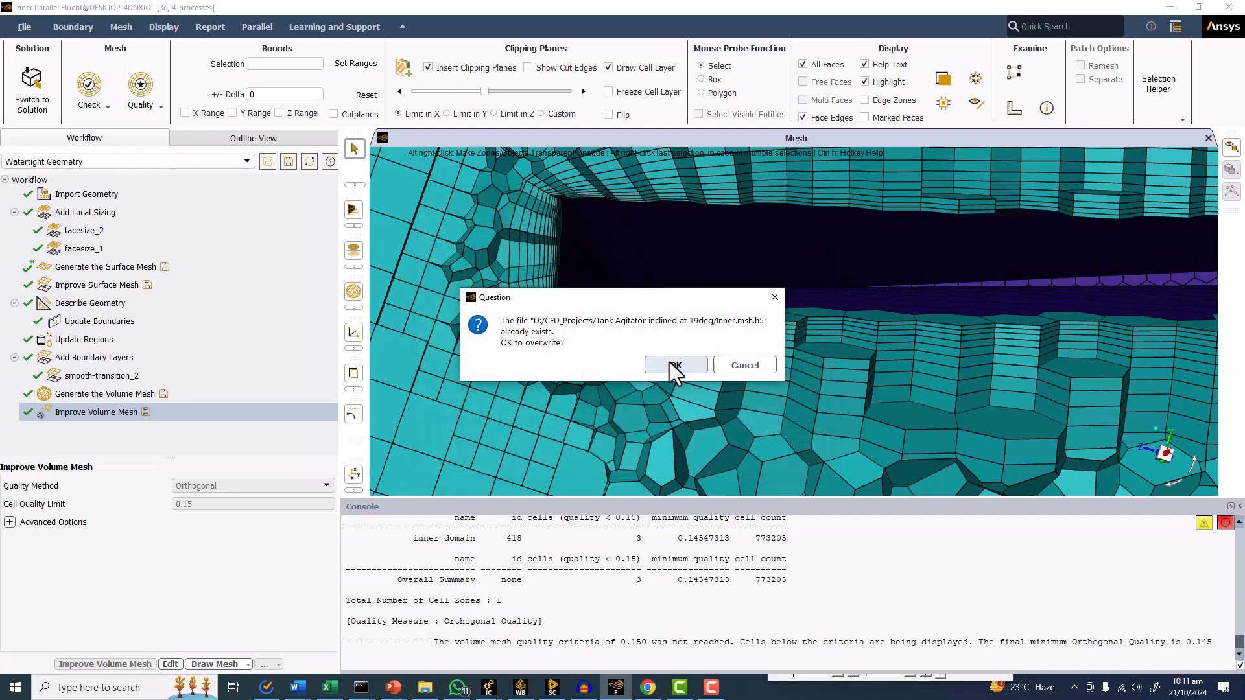
click(668, 363)
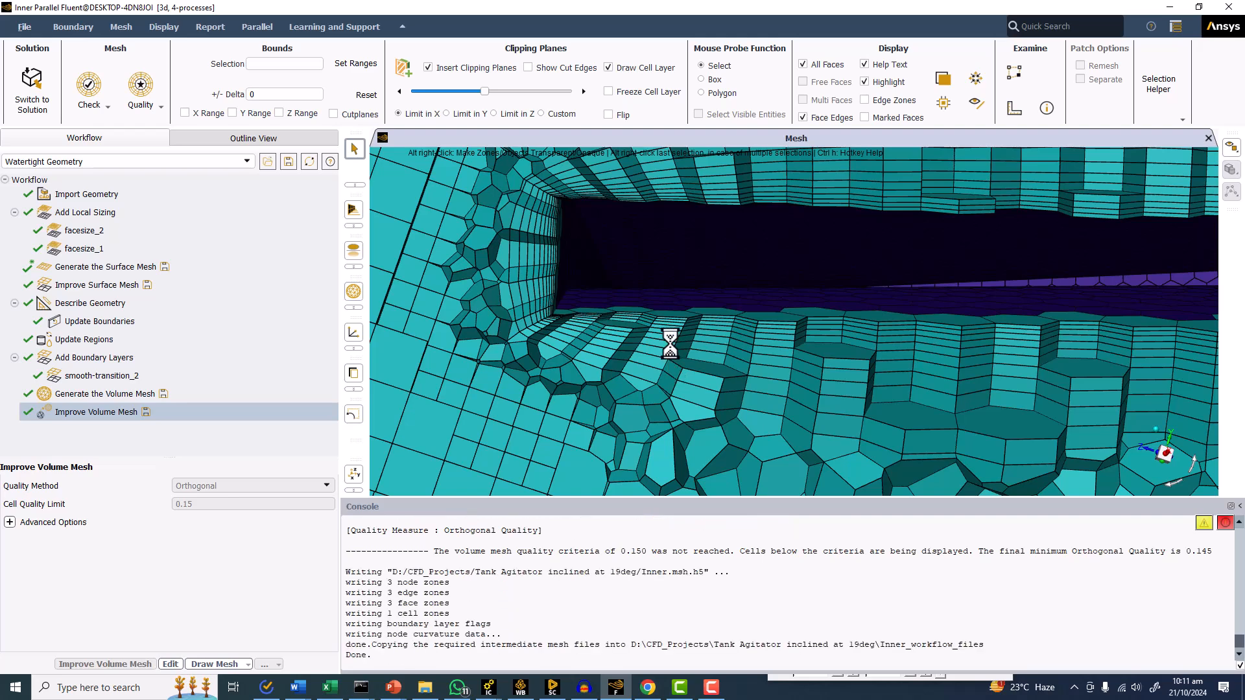
scroll(656, 336, down, 10)
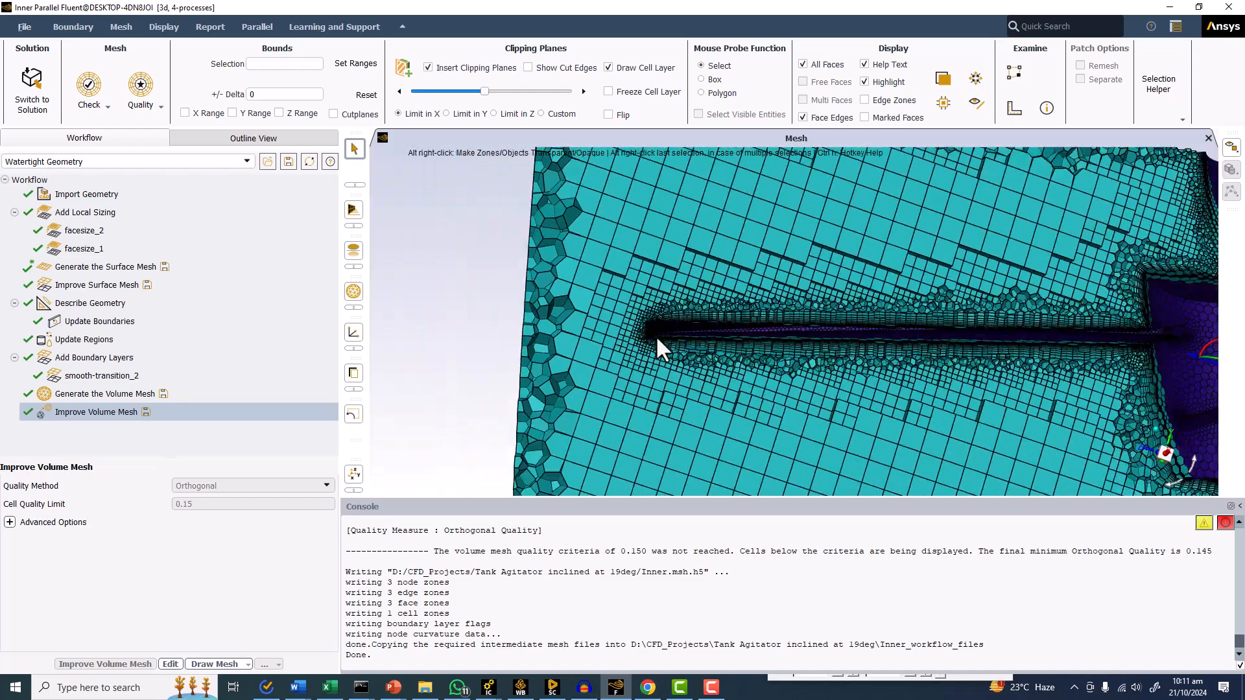